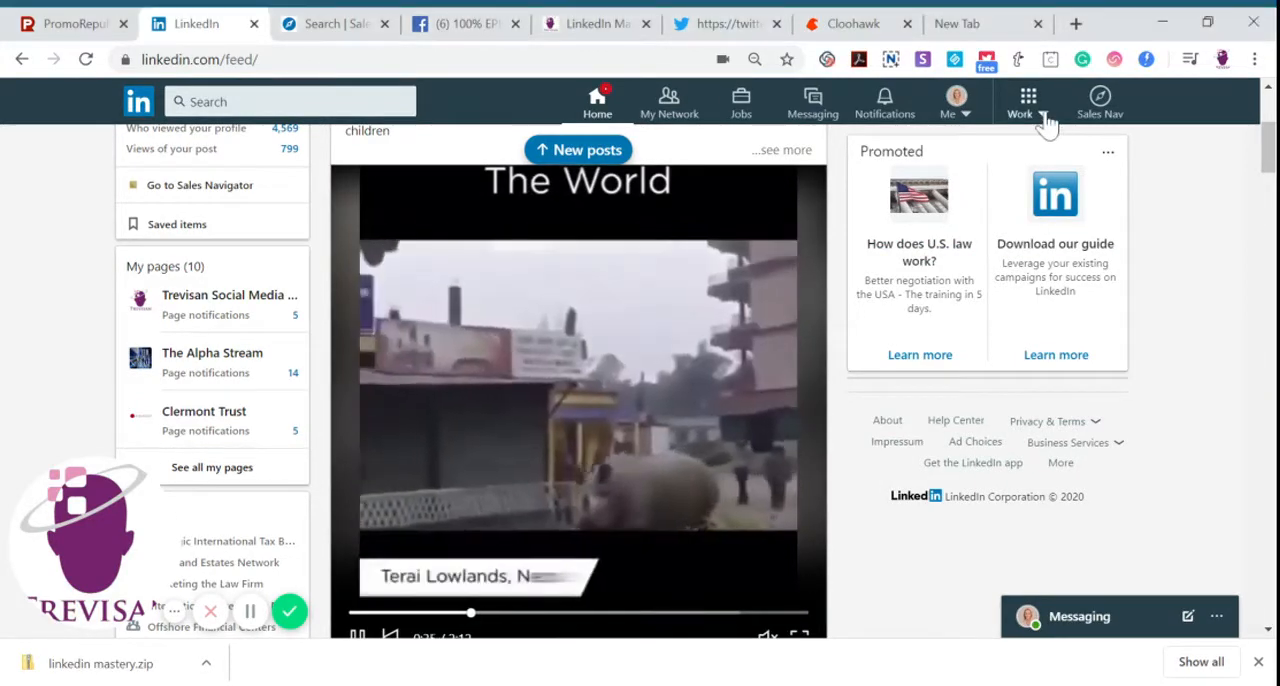
Start creating a LinkedIn company page of the Small business type
left_click(1043, 118)
scroll(1075, 313, "down", 3)
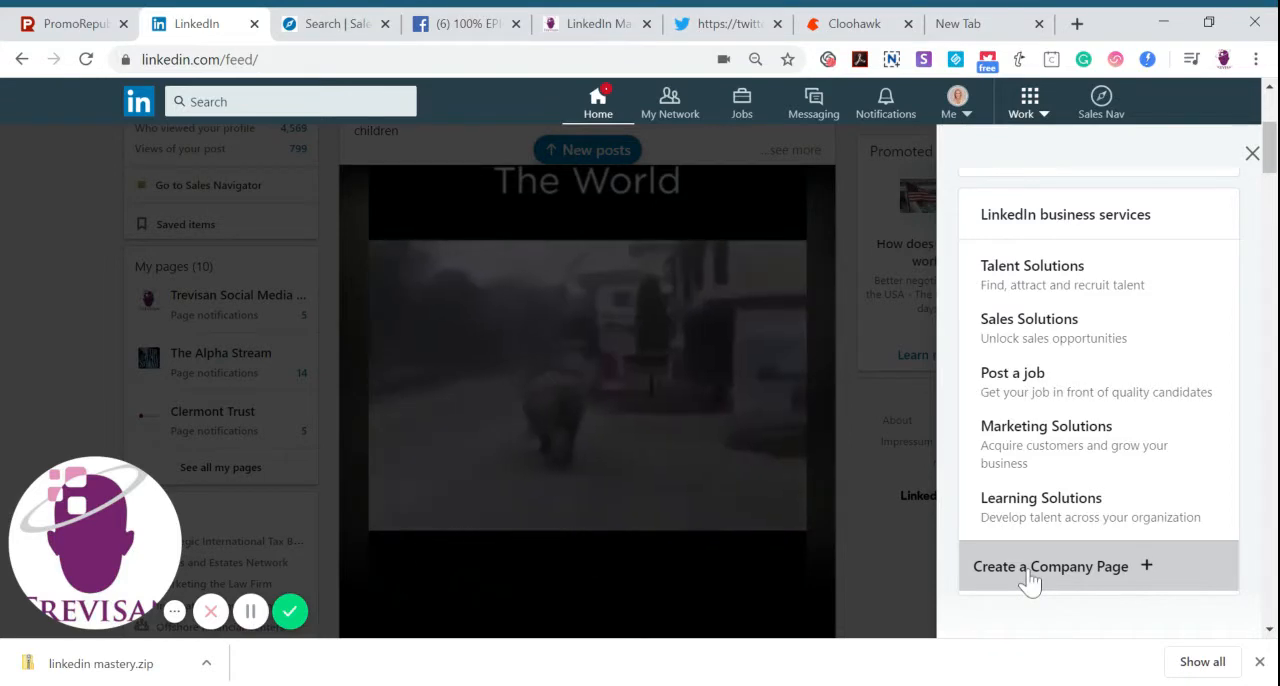
left_click(1030, 580)
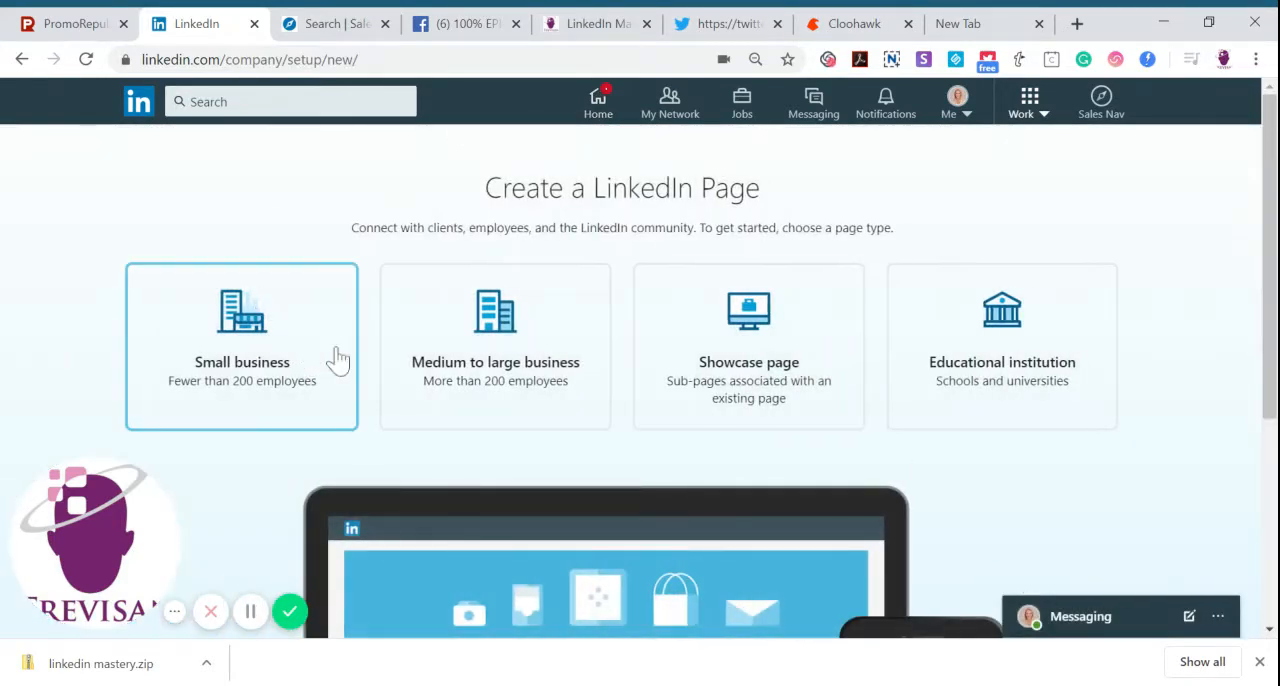
left_click(200, 380)
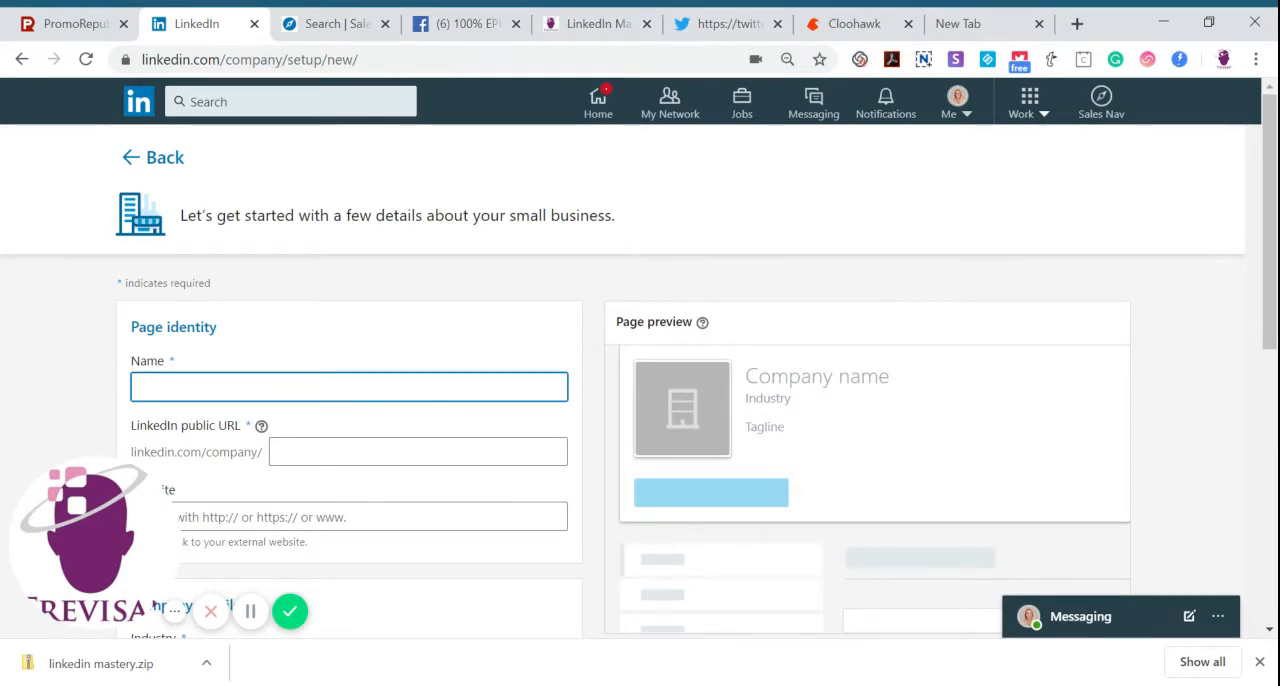
Enter "Capital Partners" as the company page name
type("Capy")
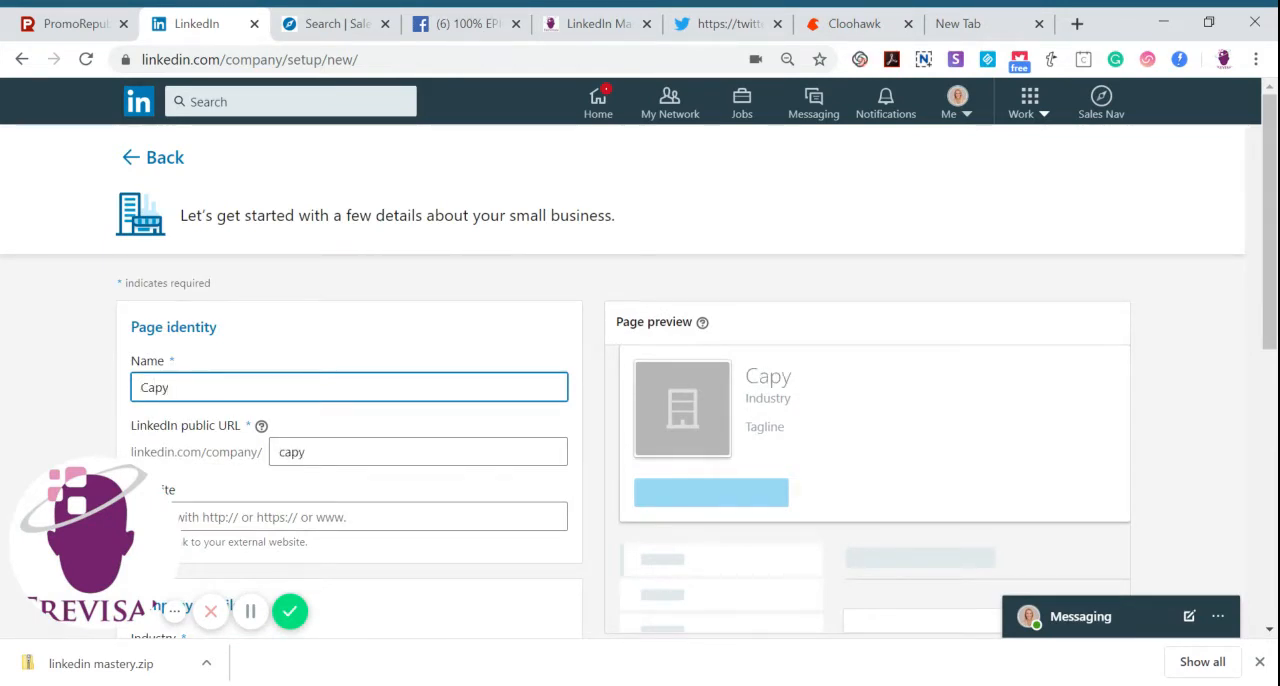
key("BackSpace")
type("ital Partne")
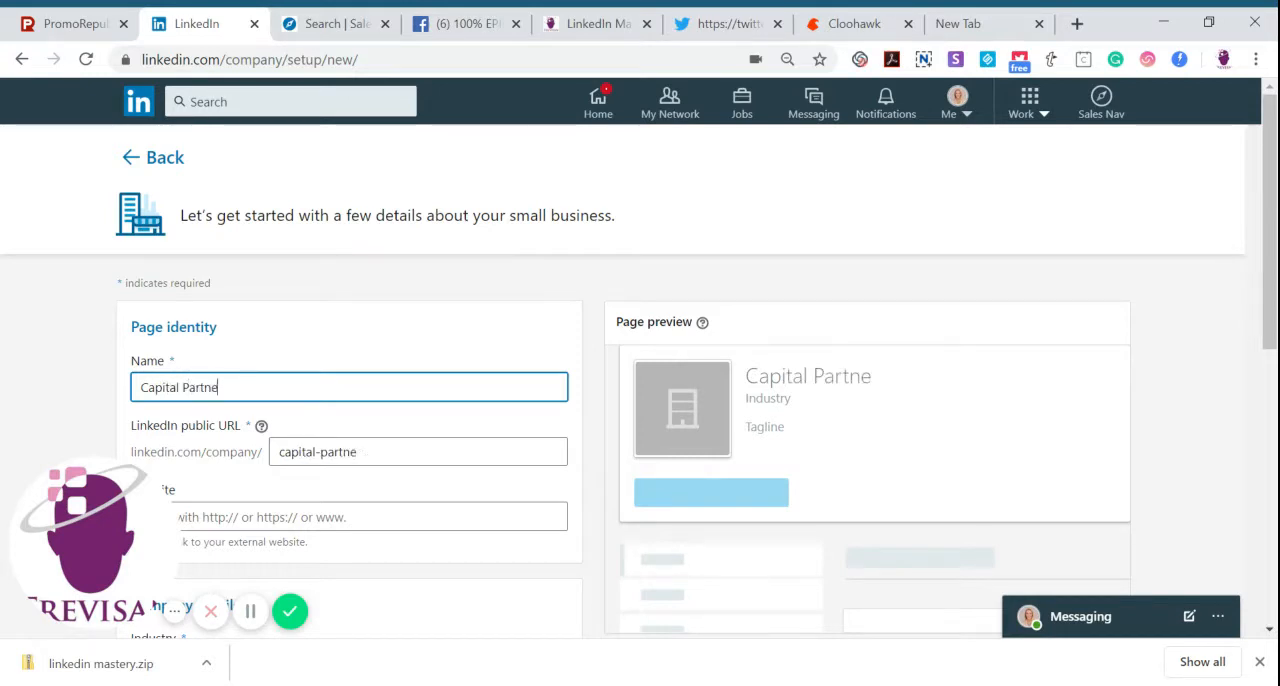
type("rs")
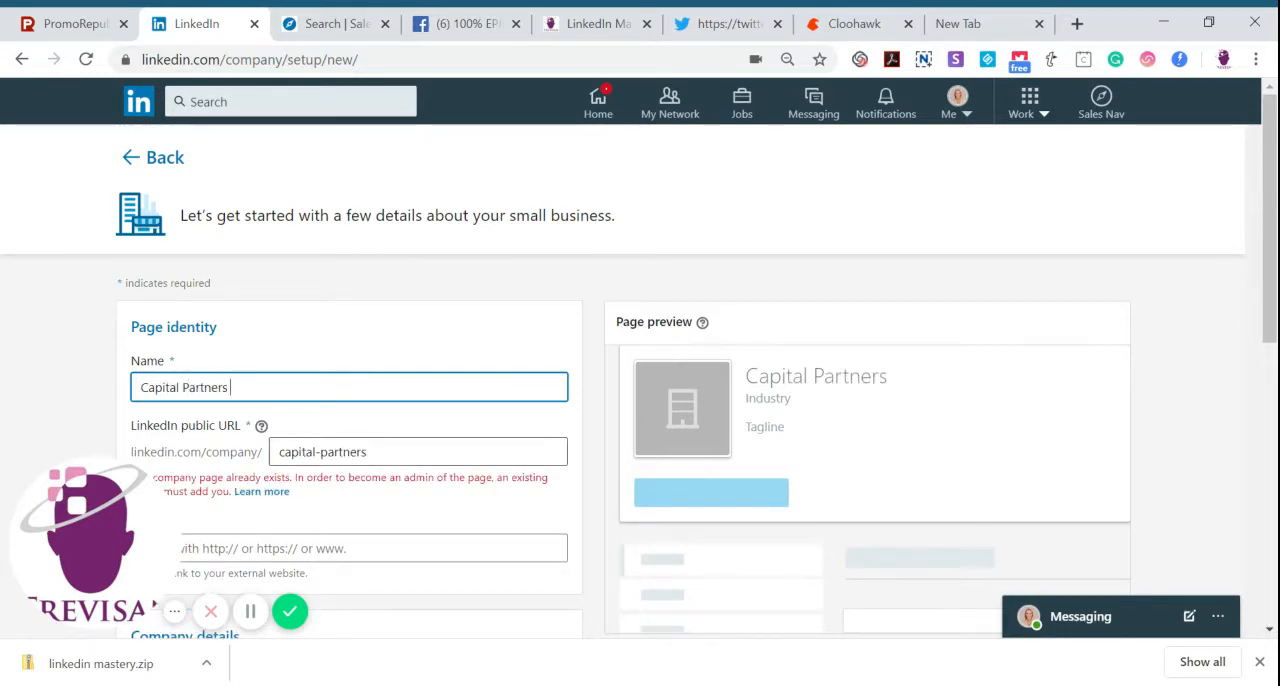
Extend the LinkedIn public URL to "capital-partners - wealth management"
left_click(368, 452)
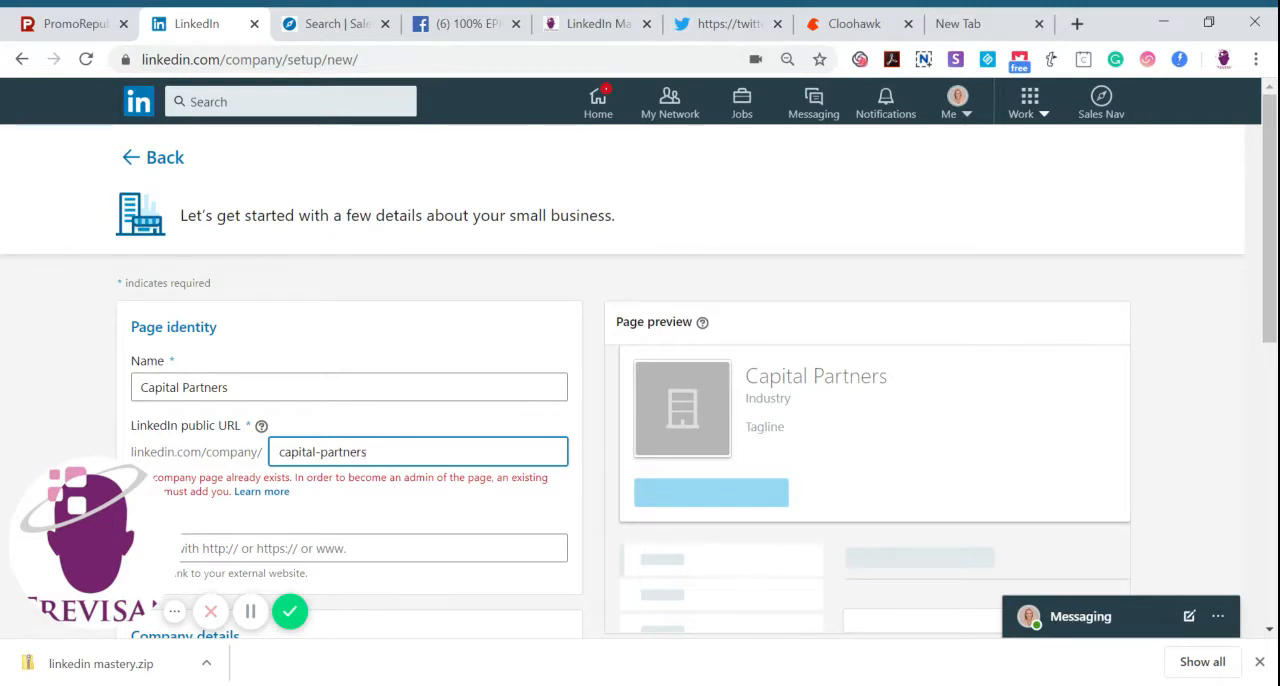
type("- wealt")
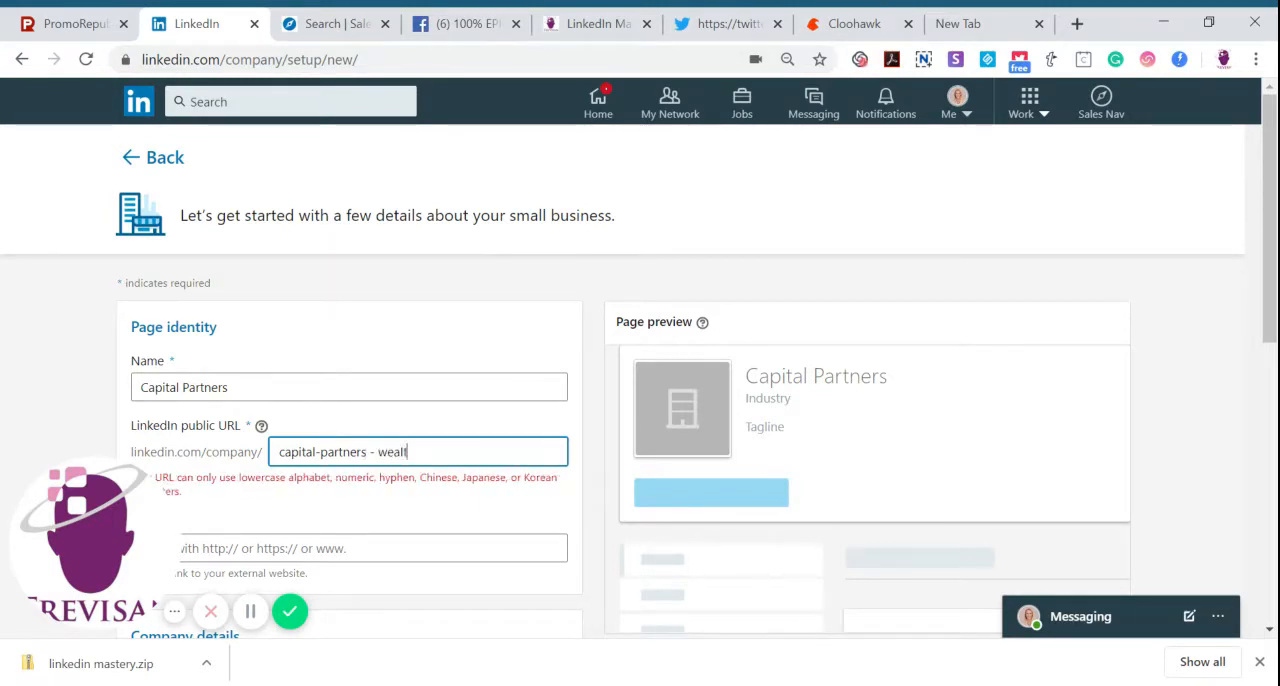
type("h management")
scroll(640, 380, "down", 2)
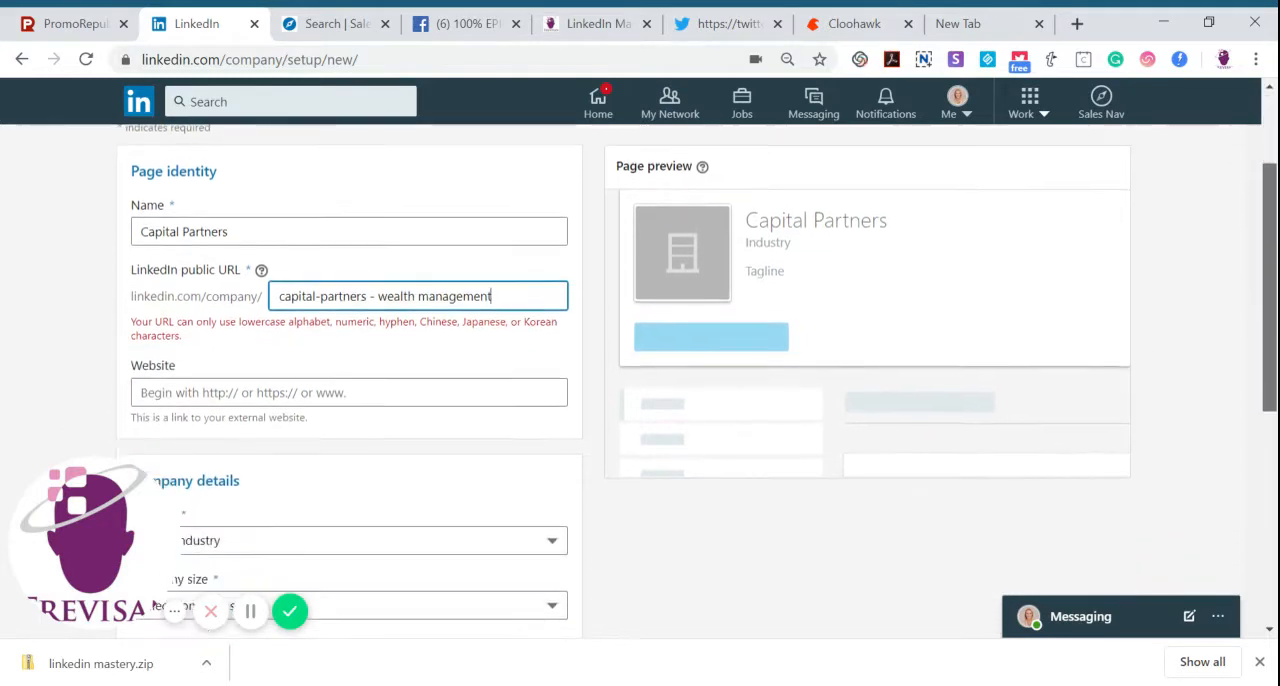
Fill in the company details with the Financial Services industry, a size of 0–1 employees and the Self-employed company type
left_click(380, 330)
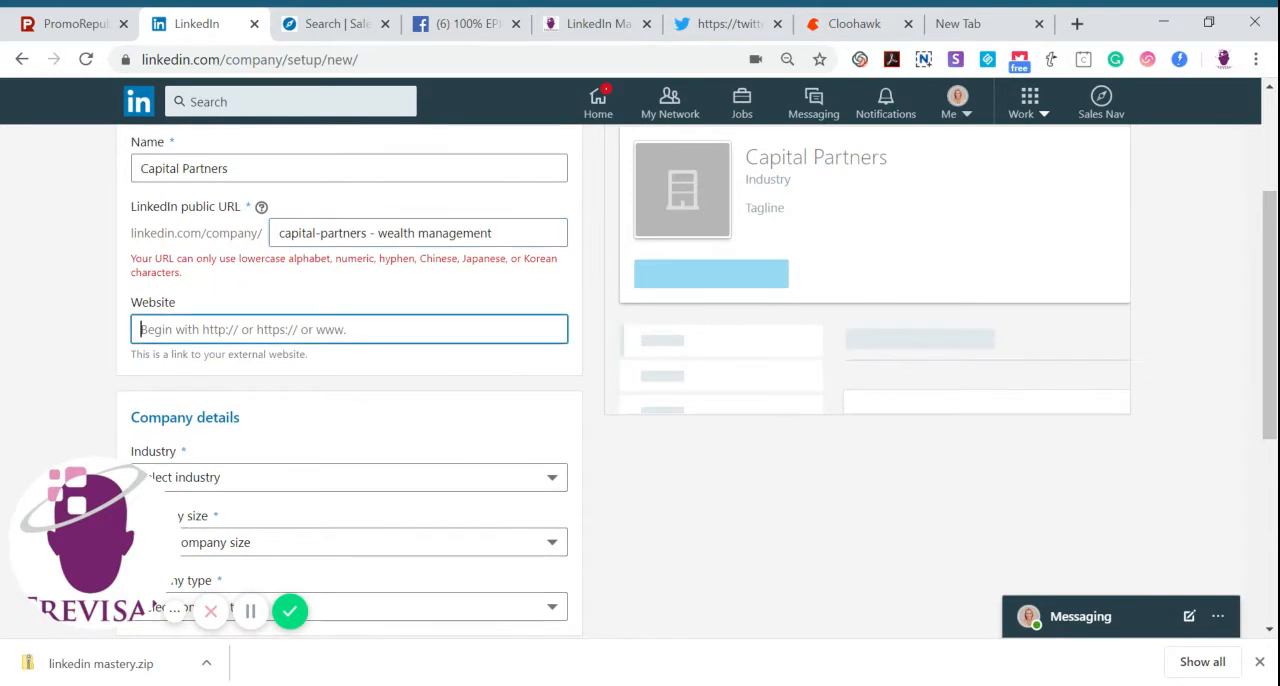
left_click(280, 477)
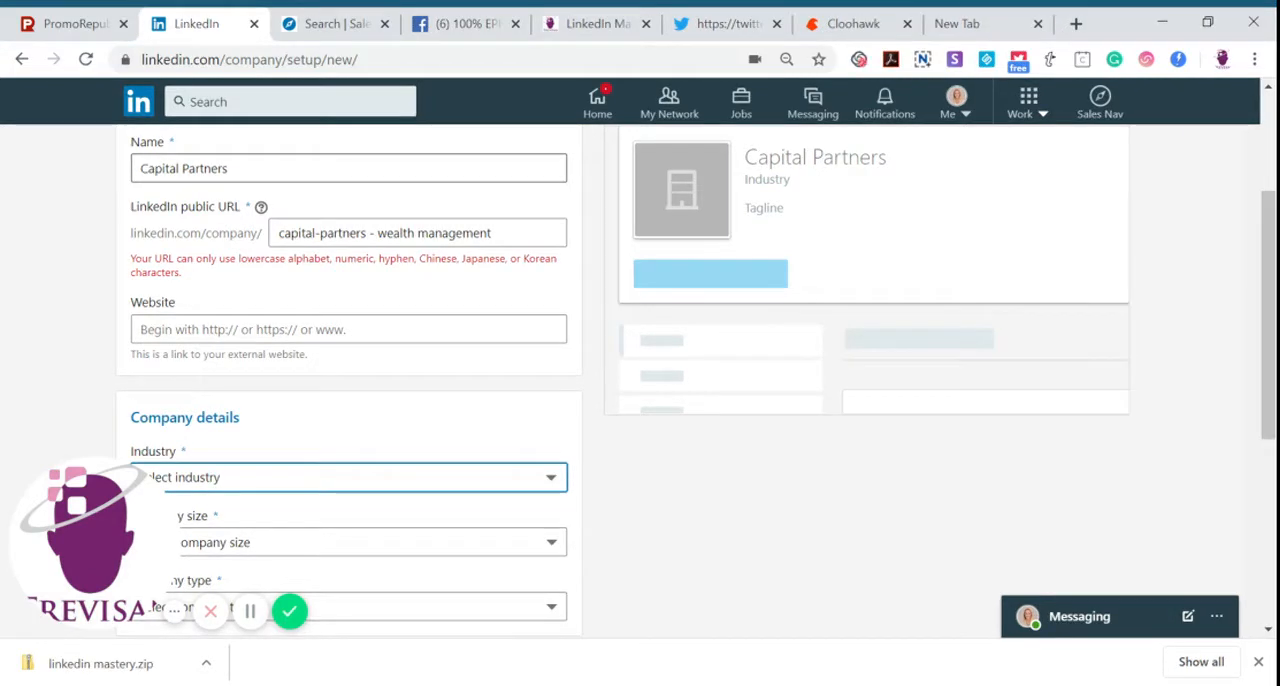
left_click(300, 477)
left_click_drag(1268, 367, 1262, 486)
left_click(300, 274)
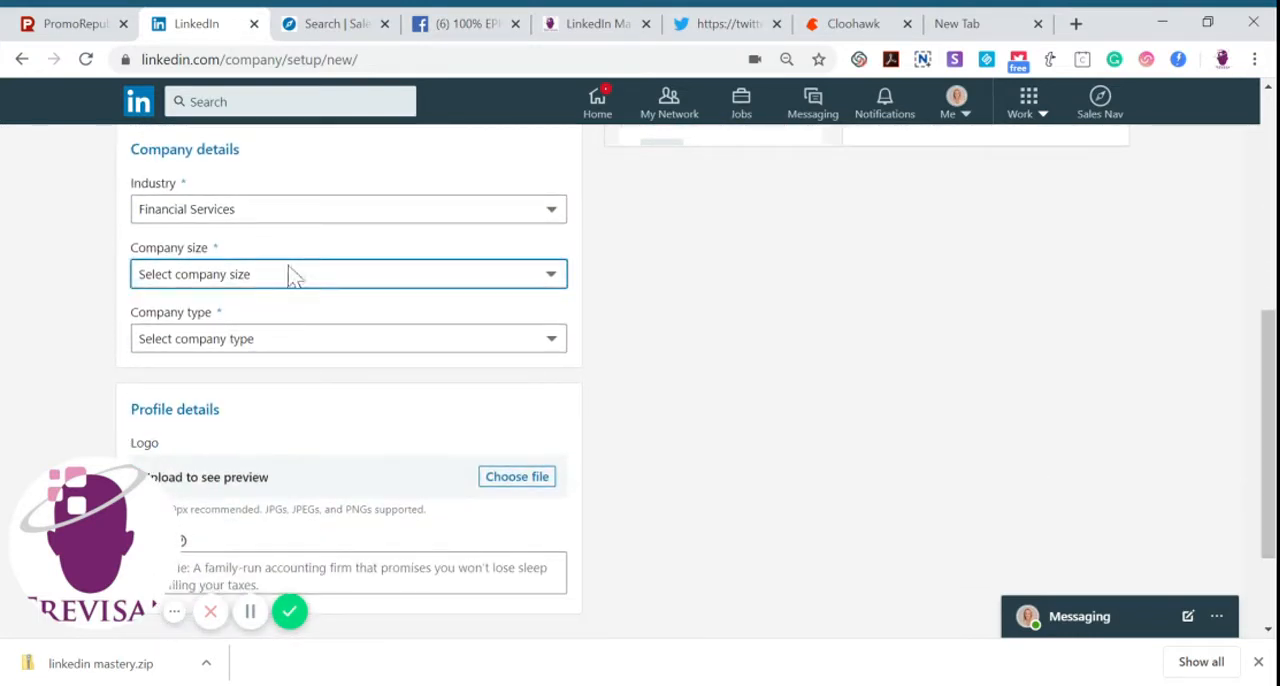
left_click(260, 310)
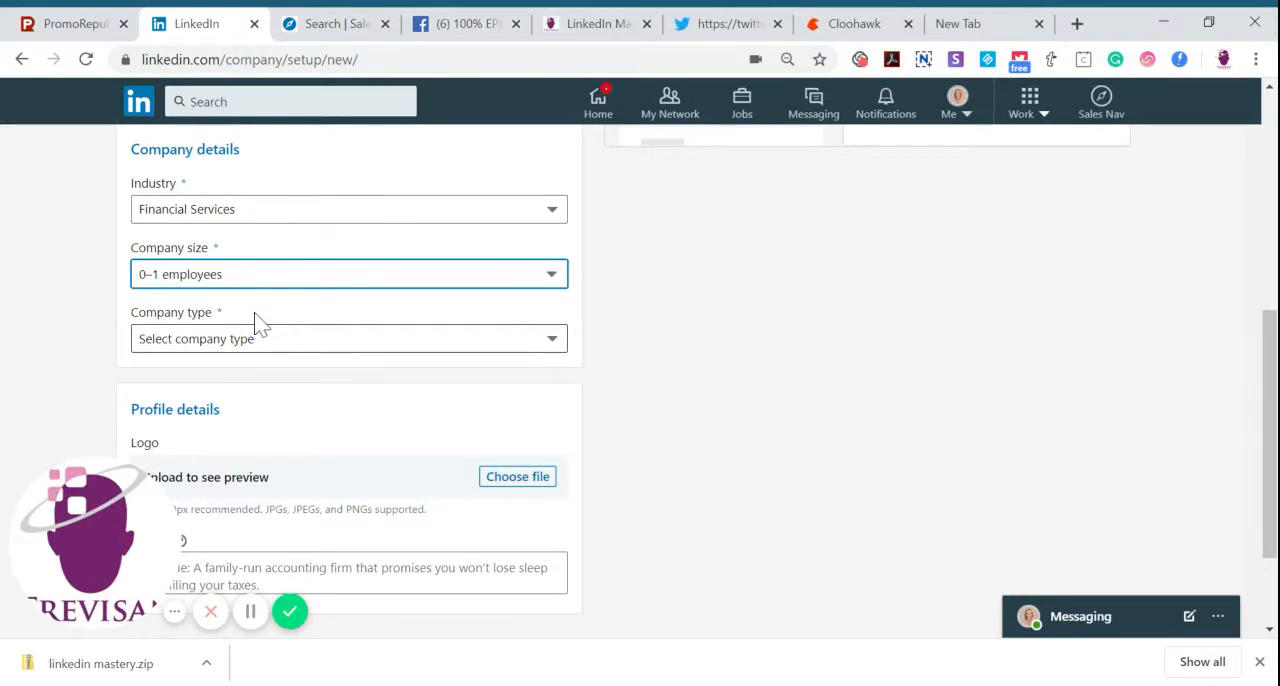
left_click(253, 348)
left_click(236, 402)
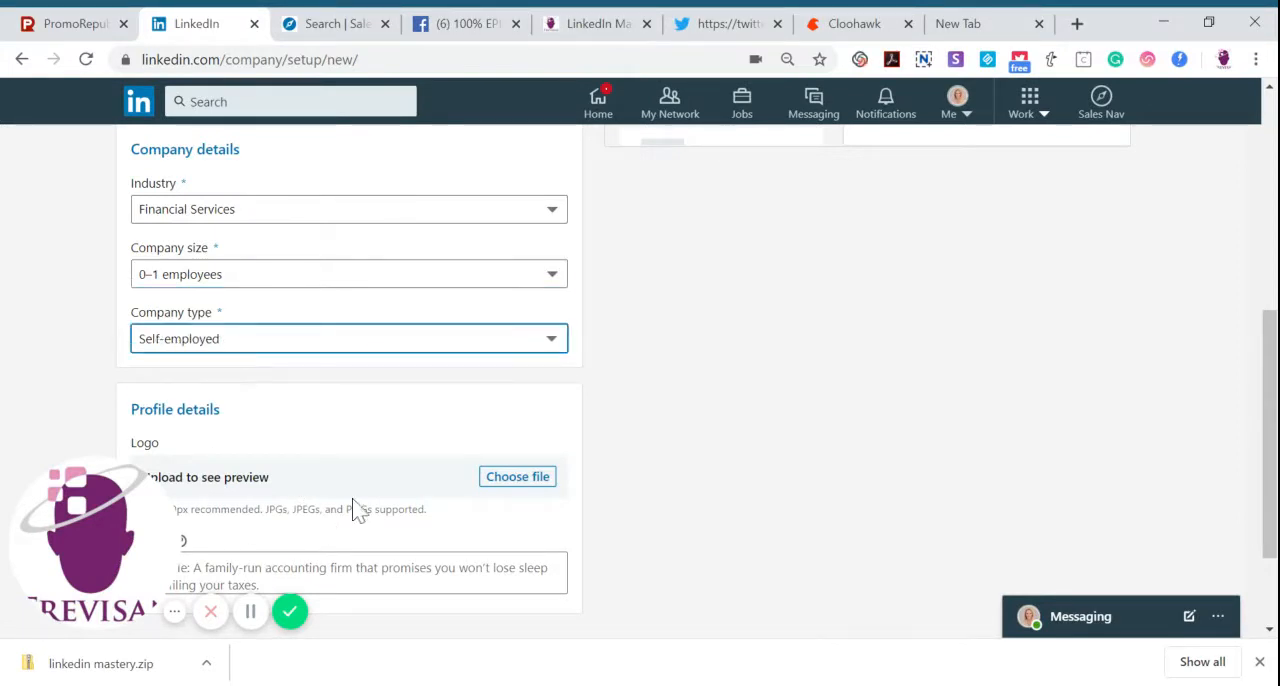
Open the logo file selection and enter "etc etc" as the page's tagline
left_click_drag(1266, 362, 1266, 424)
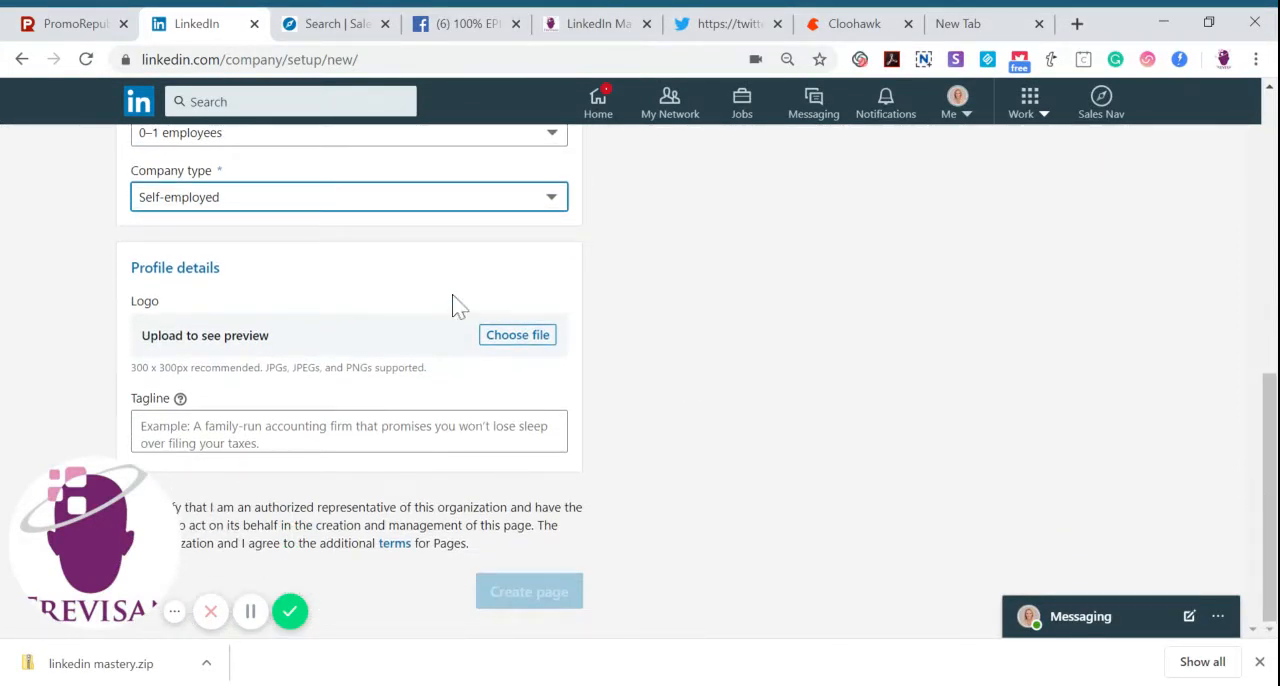
left_click(519, 345)
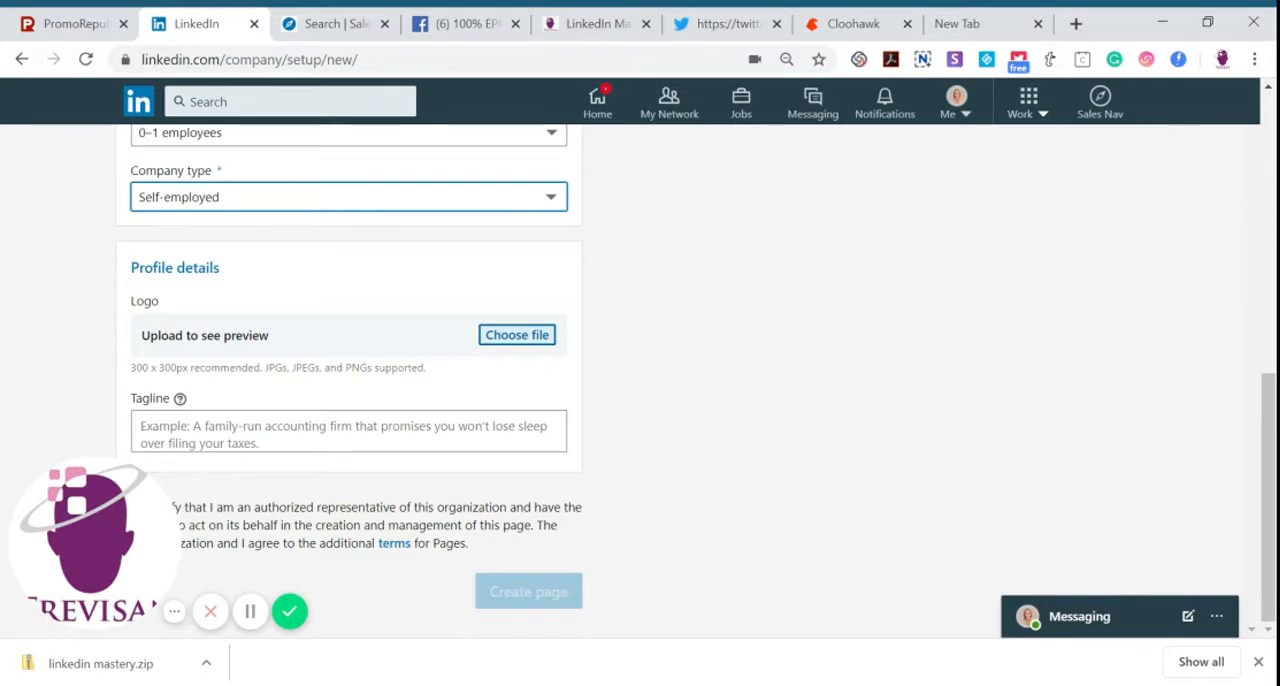
left_click(556, 432)
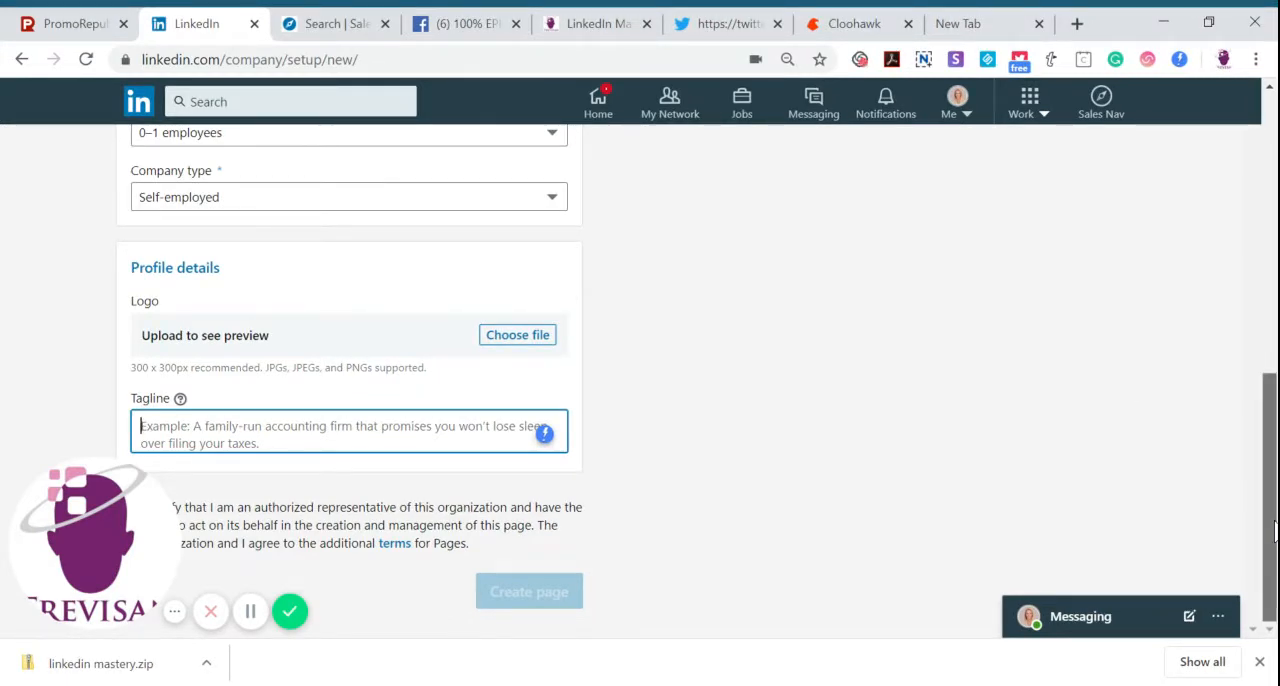
type("e")
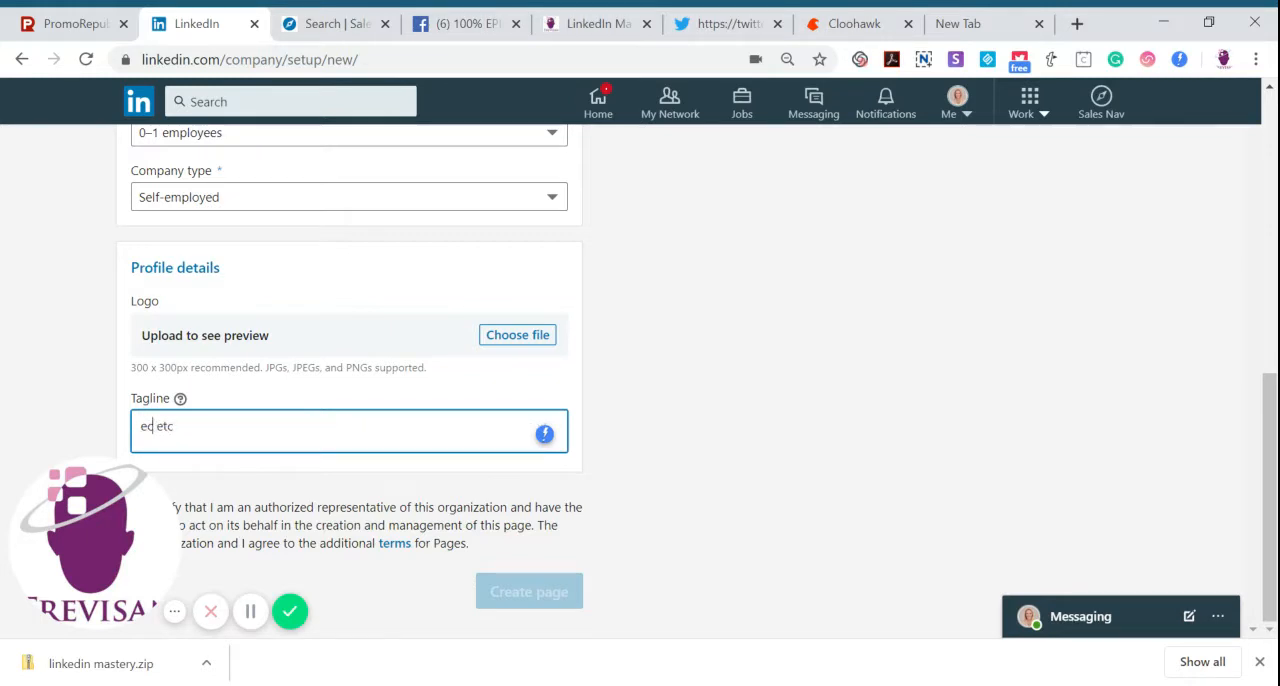
type("t")
left_click(662, 352)
Review the completed page form and its preview, and return to the page type selection
left_click_drag(1257, 466, 1270, 218)
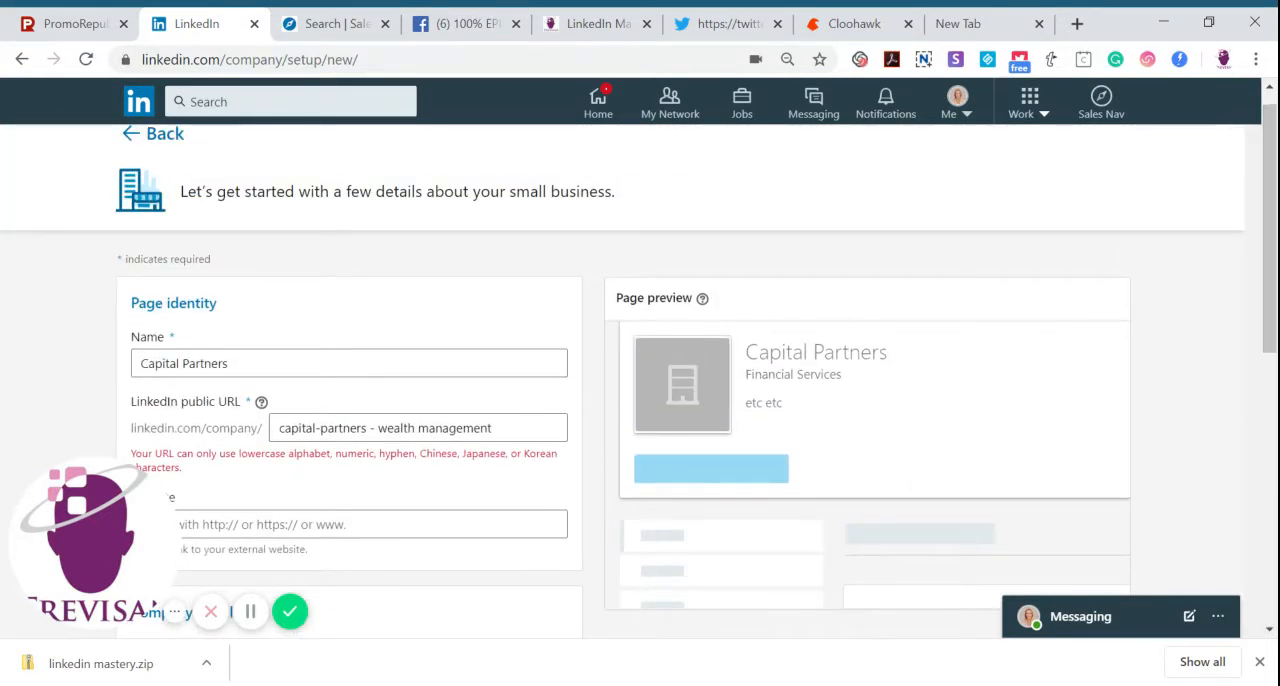
left_click_drag(1270, 230, 1257, 645)
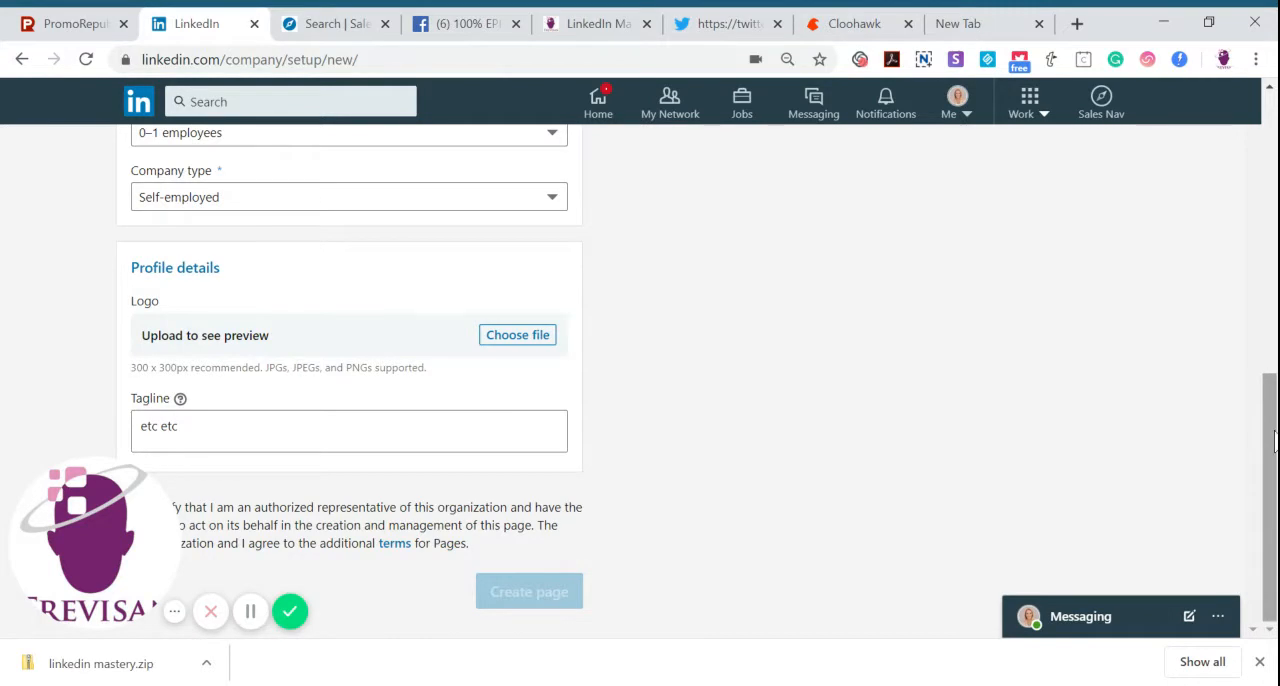
scroll(1274, 440, "up", 10)
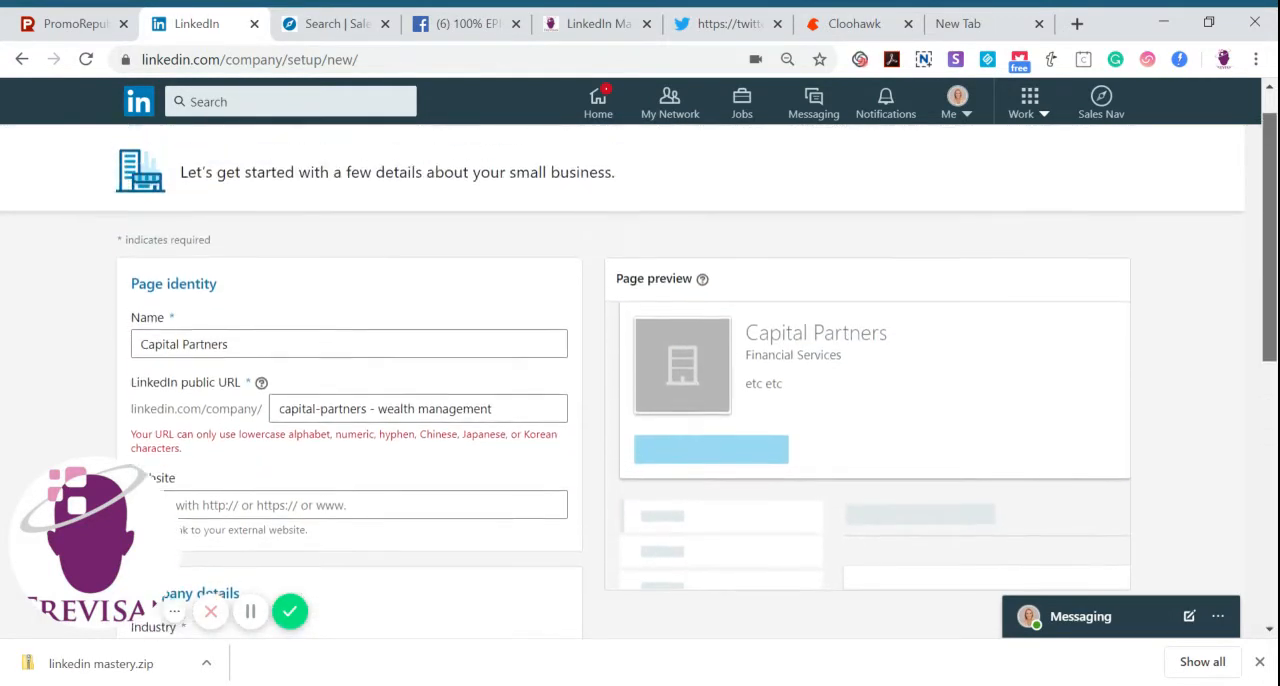
scroll(1274, 440, "up", 1)
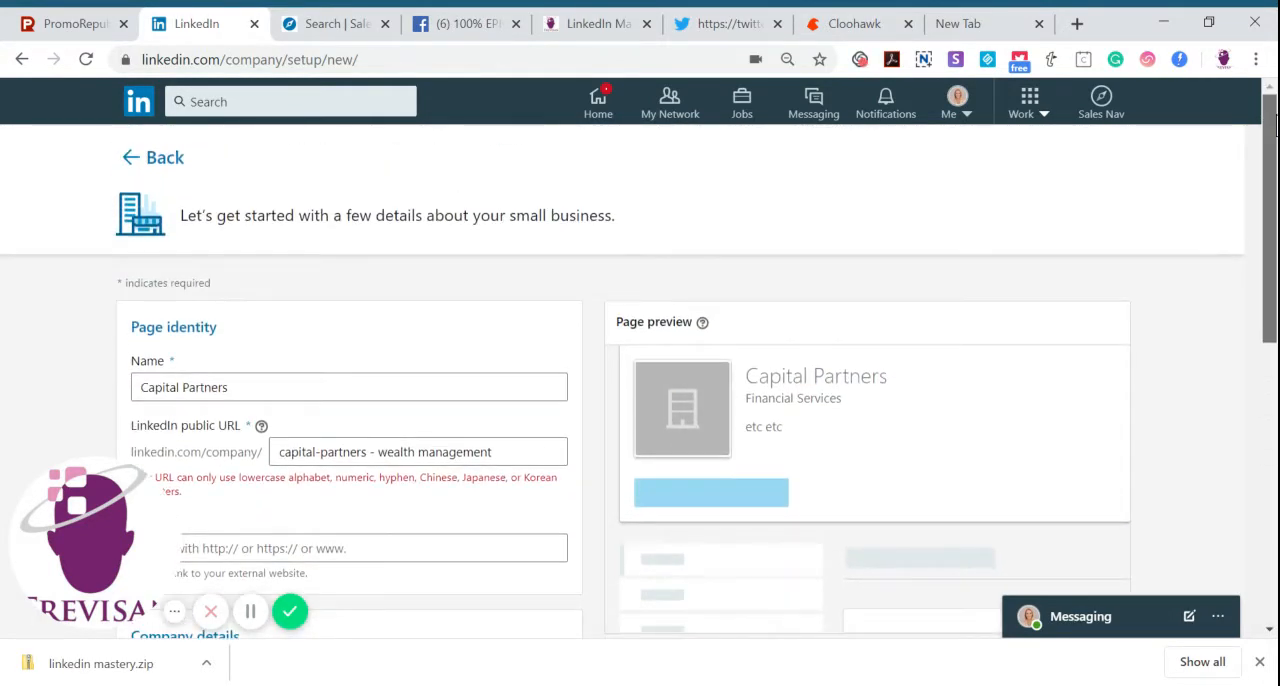
left_click(168, 170)
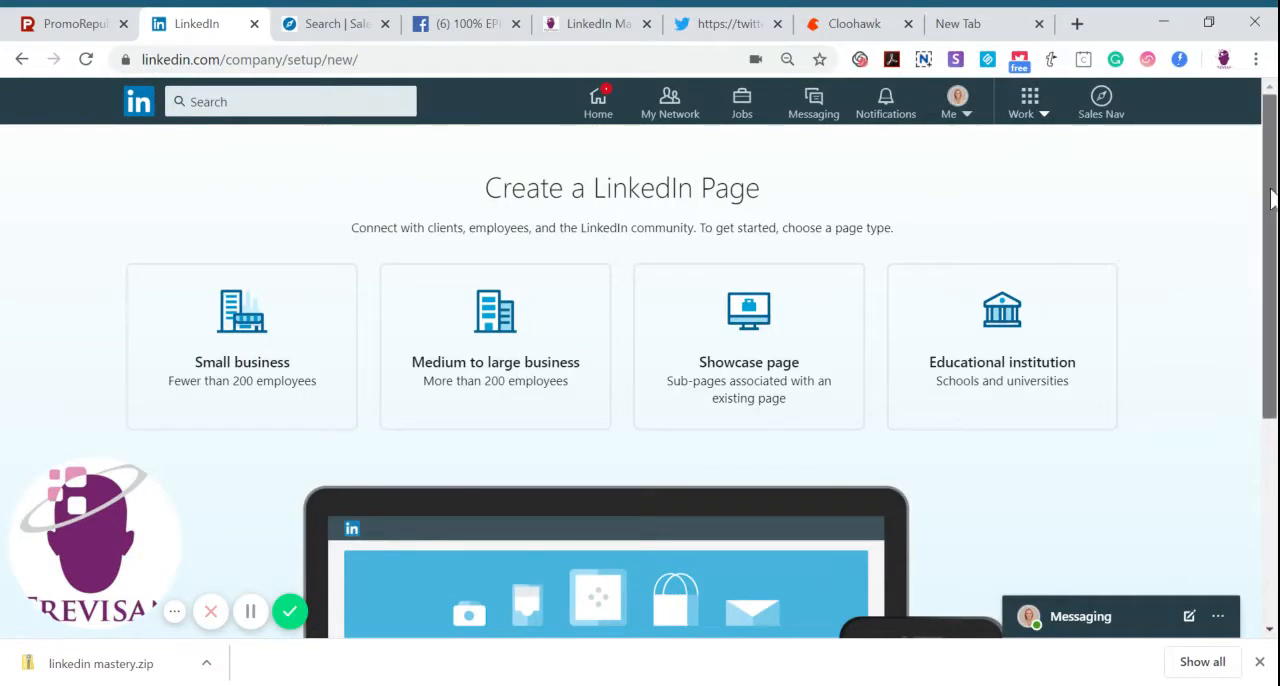
Open your own profile and start adding a new entry to its Experience section
left_click(970, 120)
left_click(846, 356)
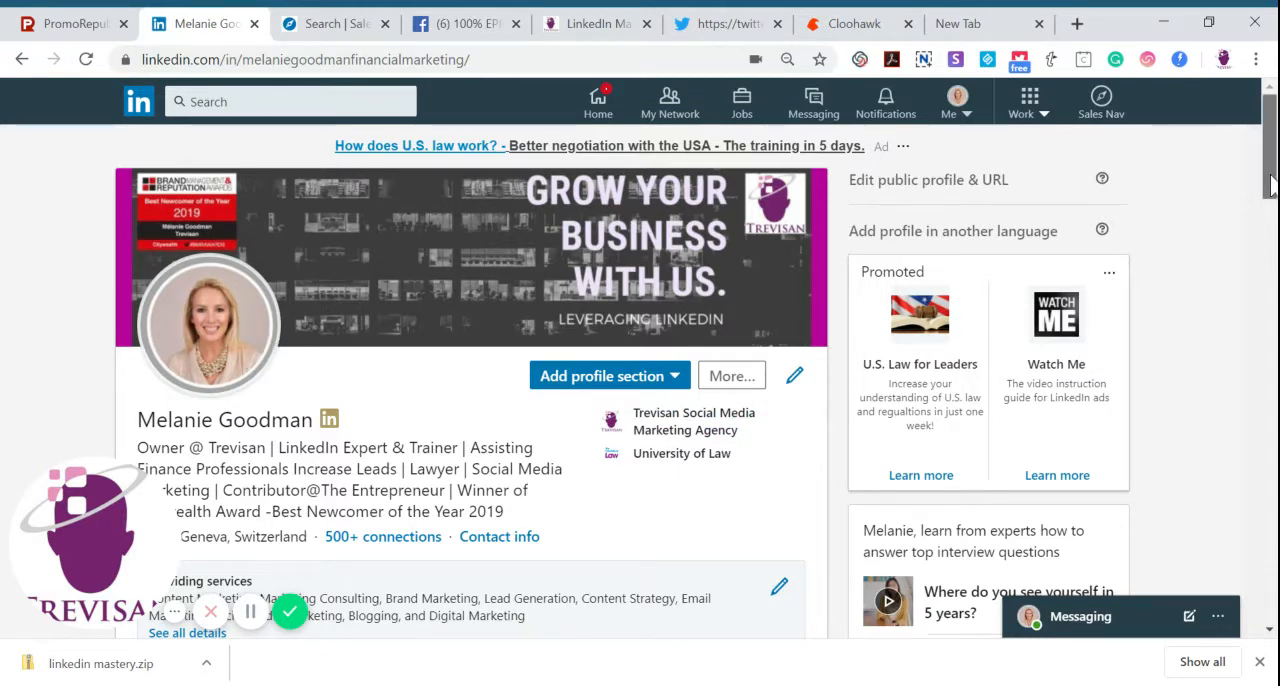
left_click_drag(1272, 183, 1276, 402)
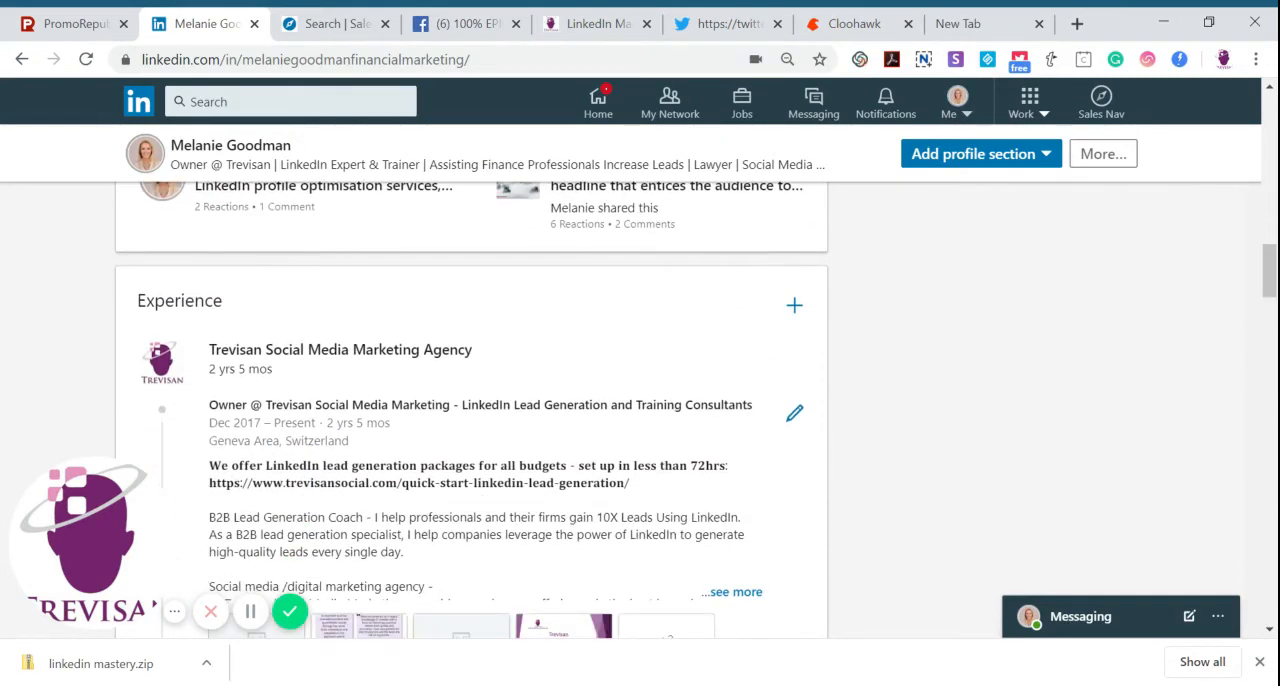
left_click(795, 310)
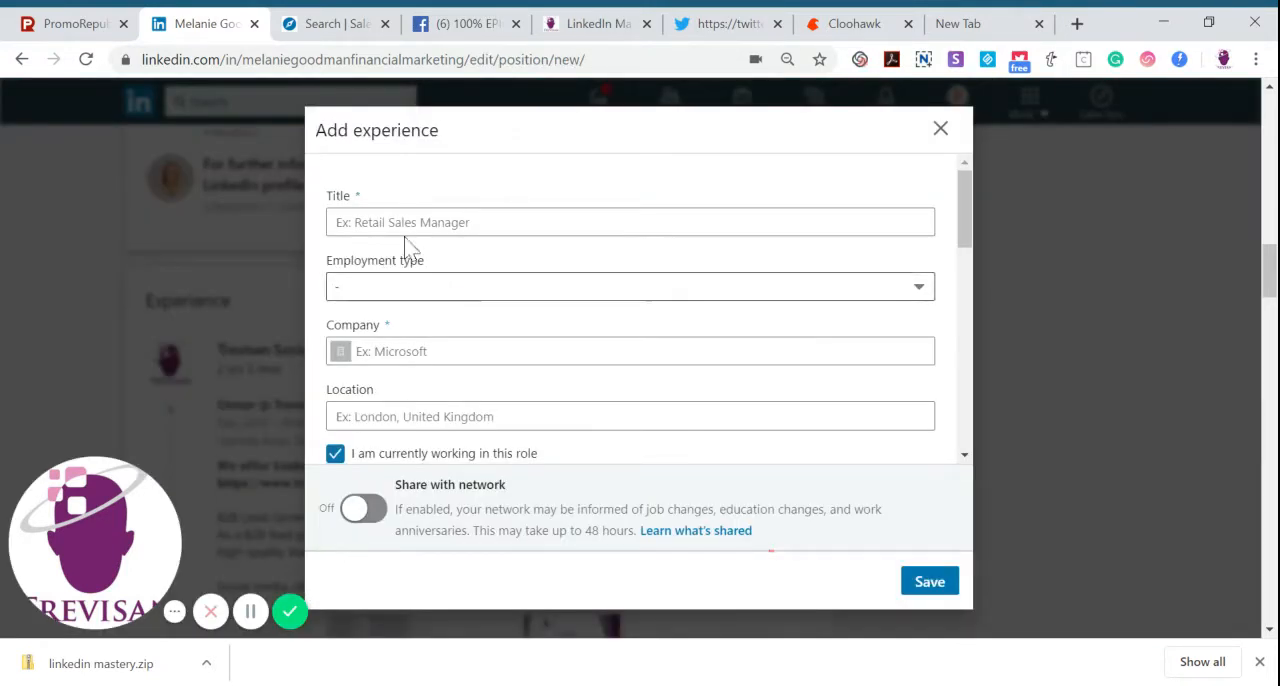
Enter "Owner or Founder" as the new experience's title and set the employment type to Full-time
left_click(410, 225)
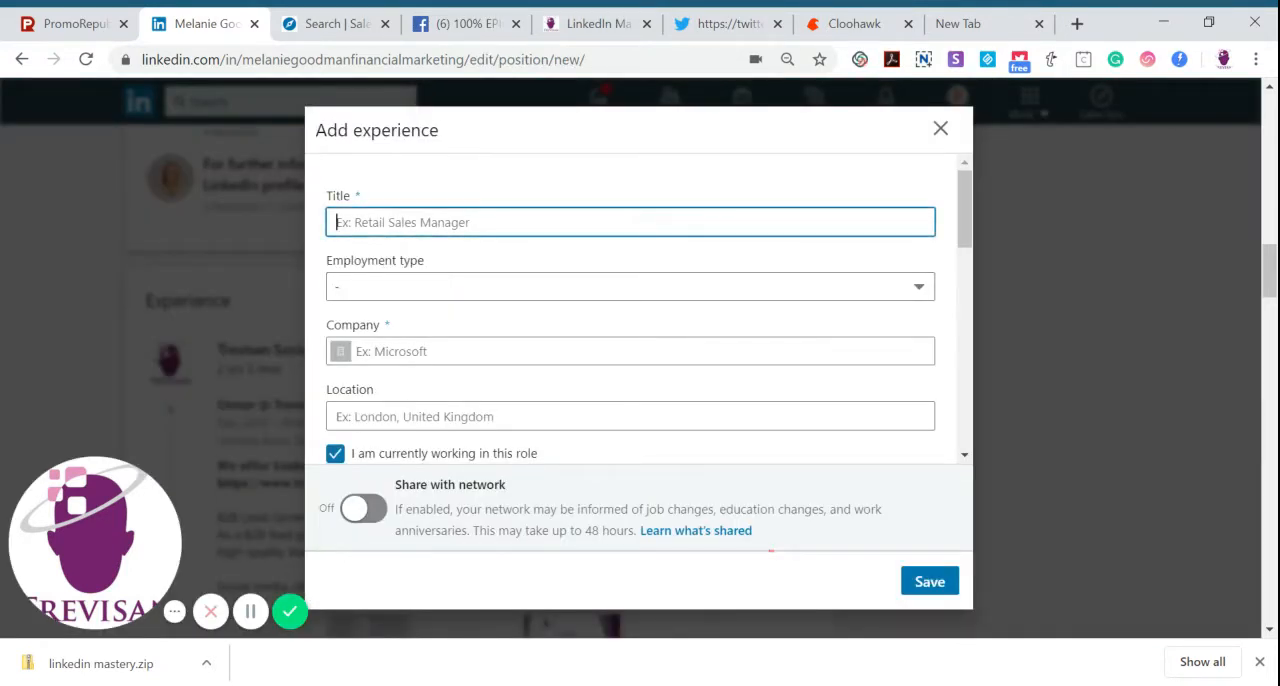
type("Own")
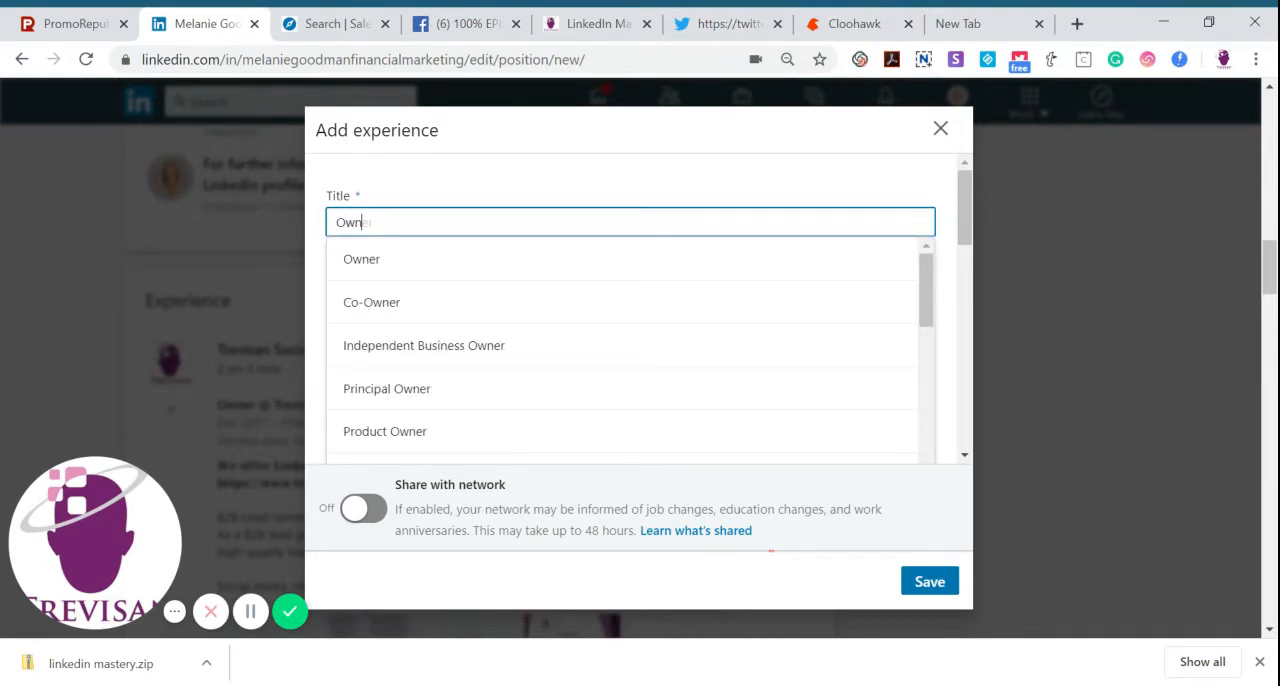
type("er or Fou")
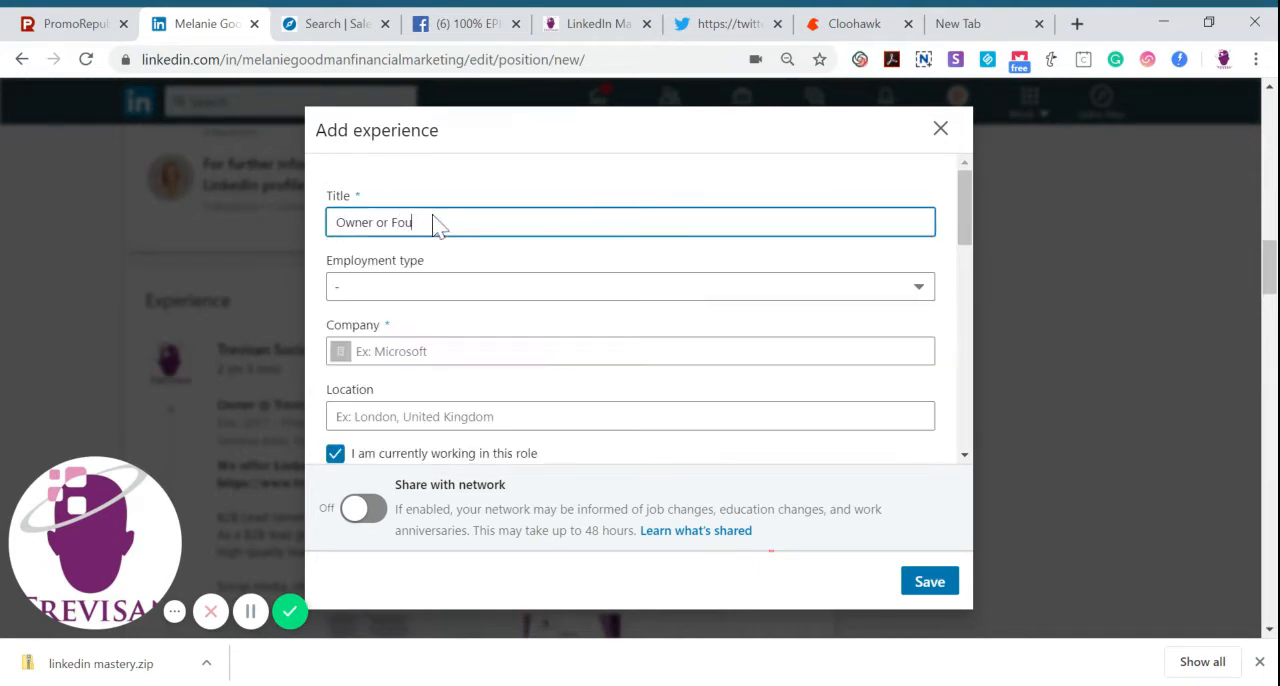
type("nder")
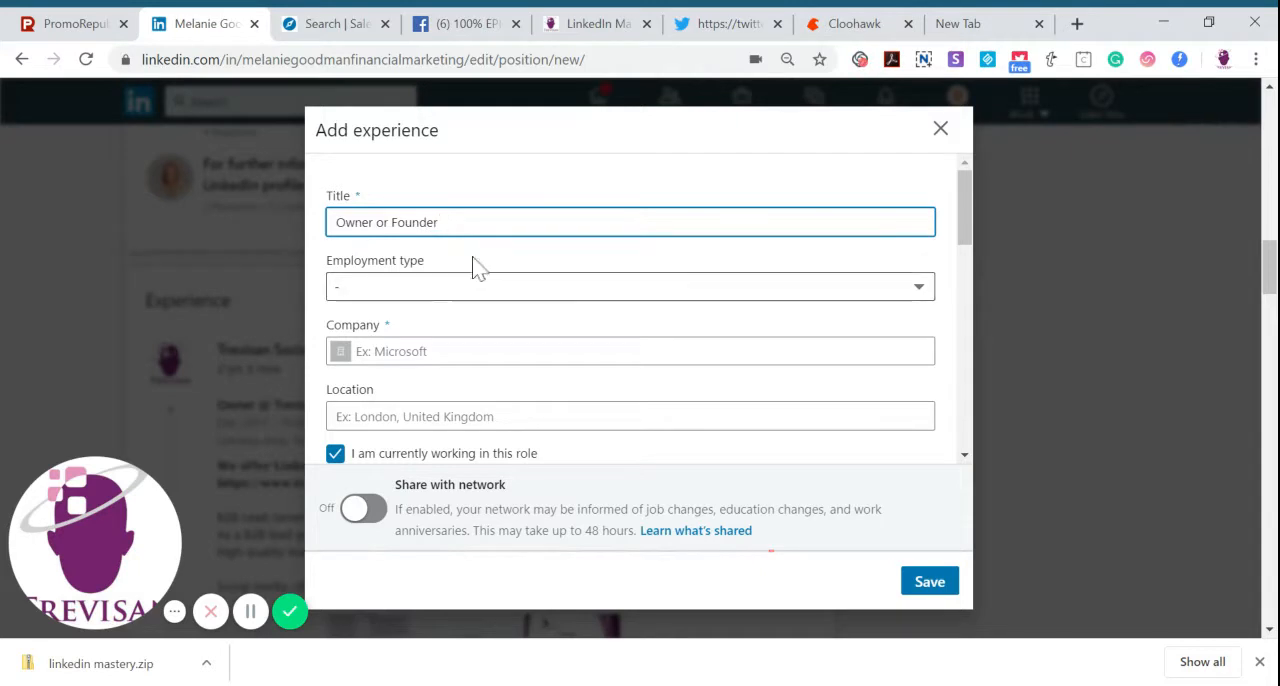
left_click(399, 290)
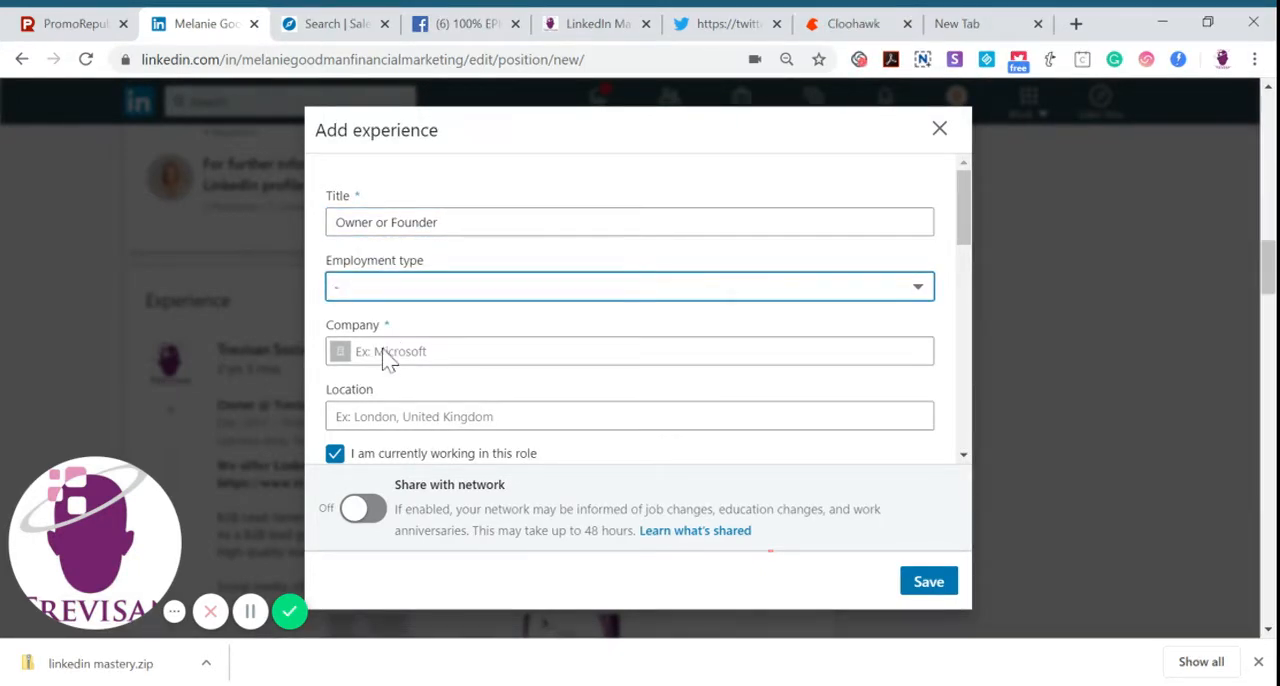
key("Down")
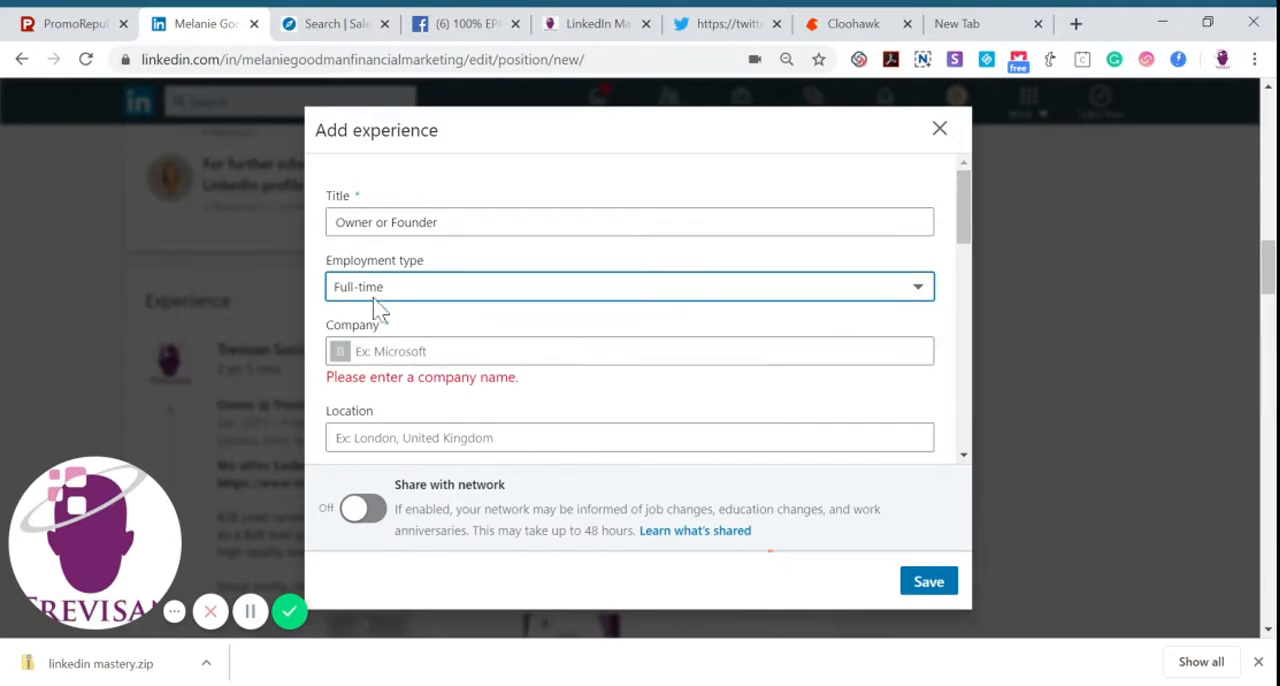
Enter "capital partners" as the company of the new experience
left_click(391, 351)
type("capit")
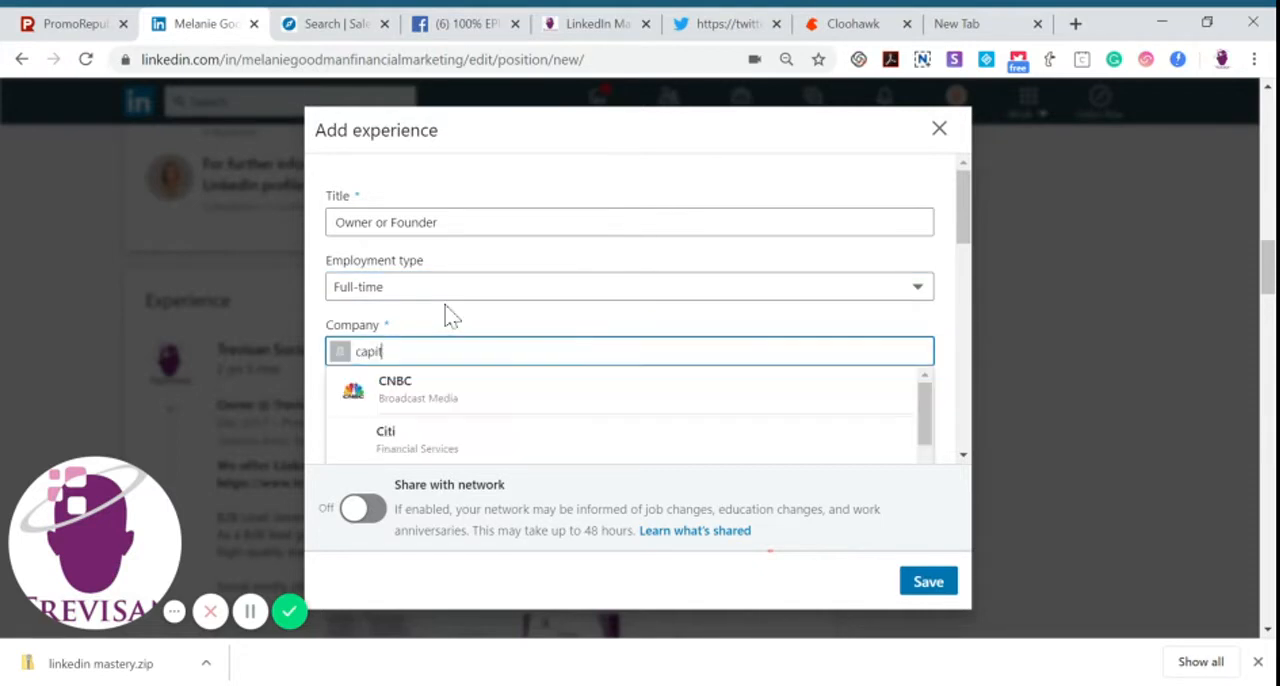
type("al partners")
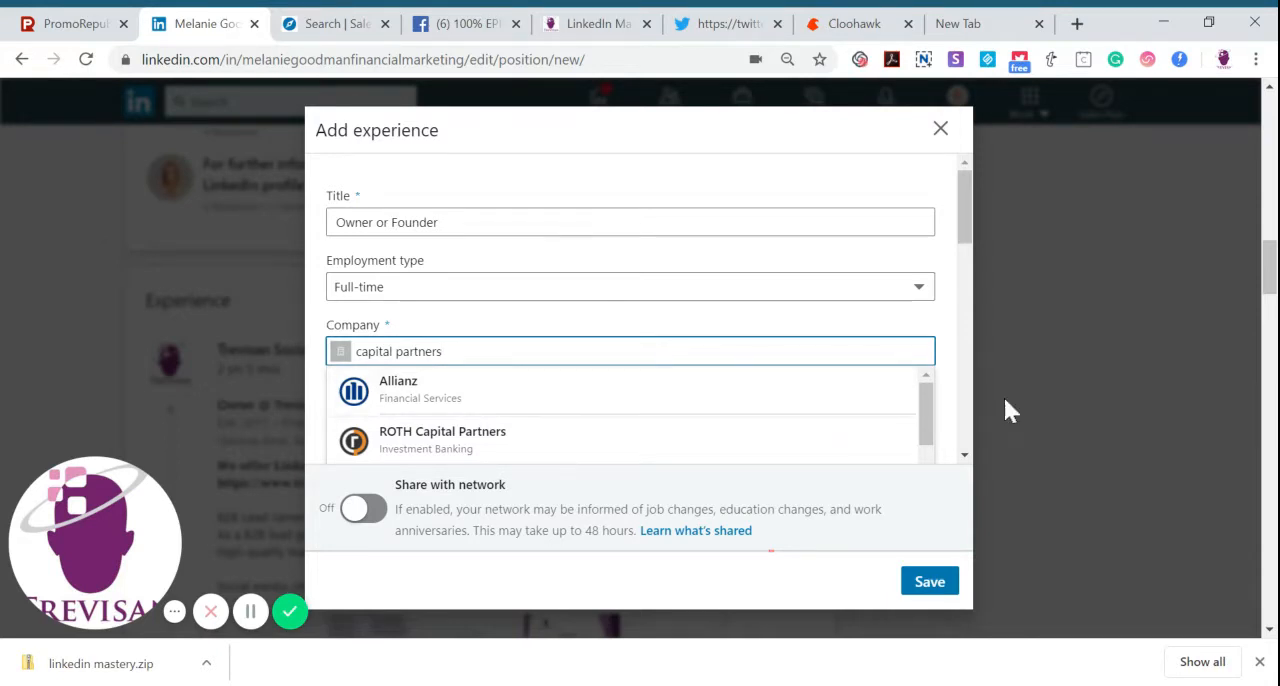
left_click_drag(969, 257, 971, 382)
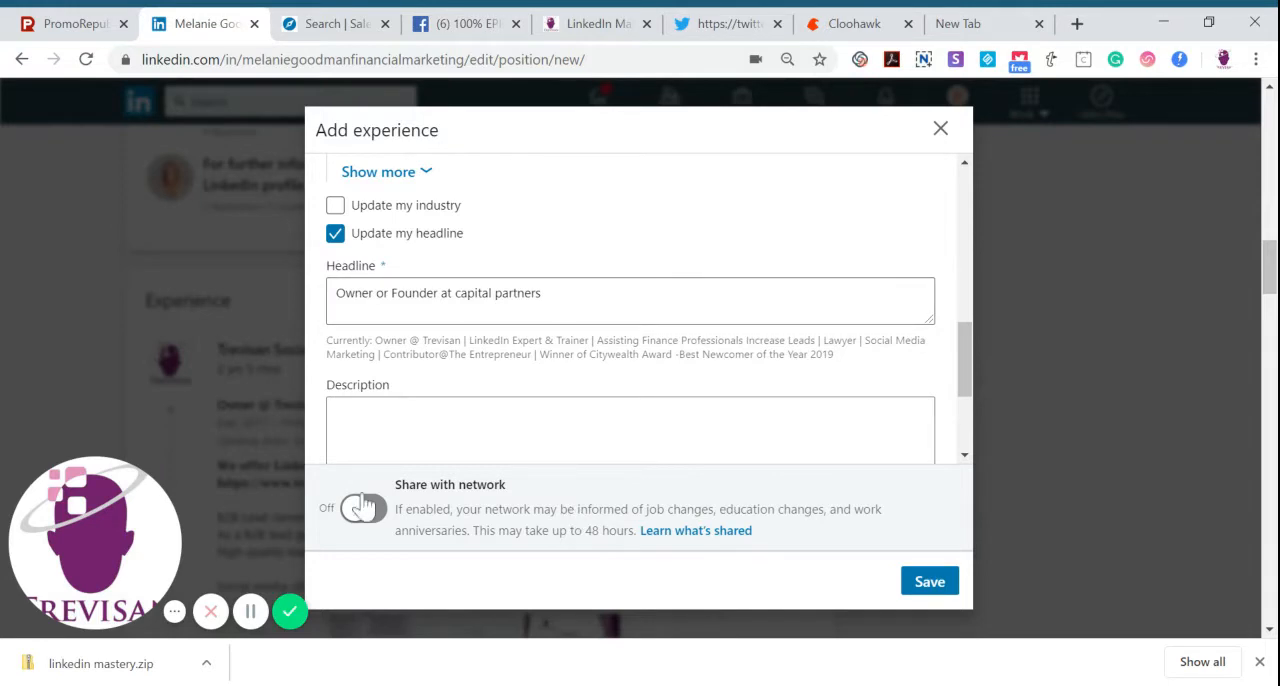
Check the description and media options of the new experience, and discard the unsaved entry
left_click_drag(971, 391, 971, 451)
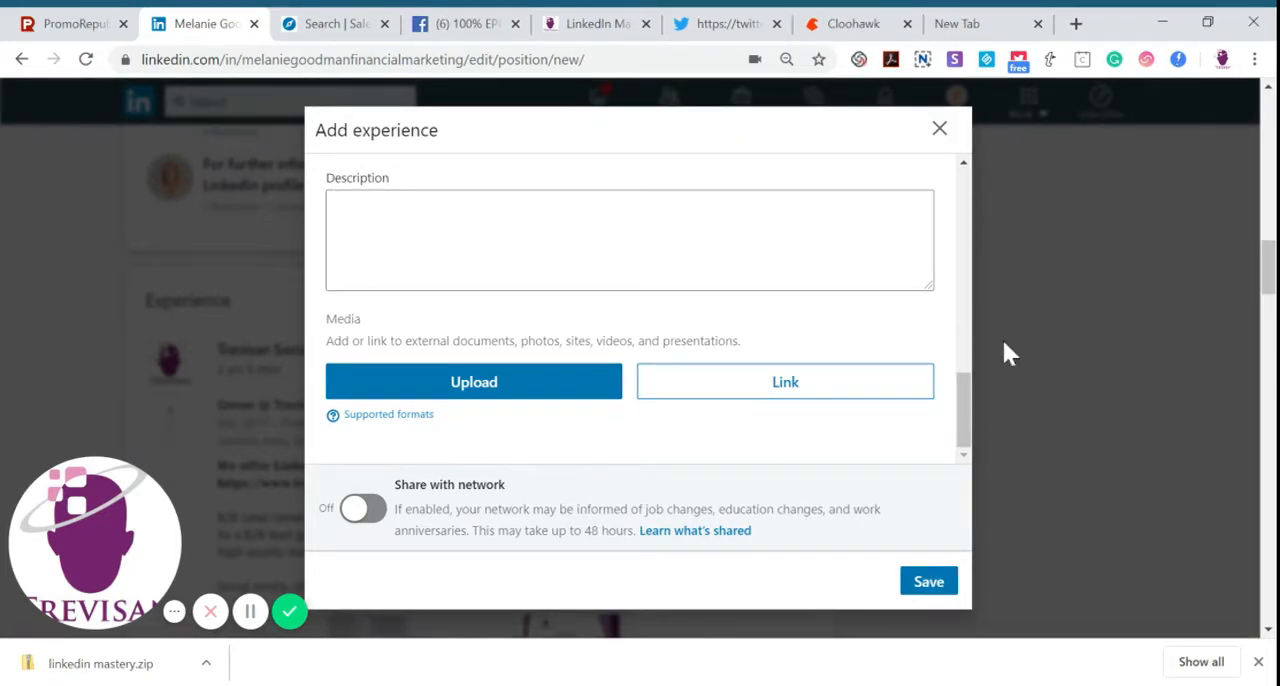
left_click(940, 131)
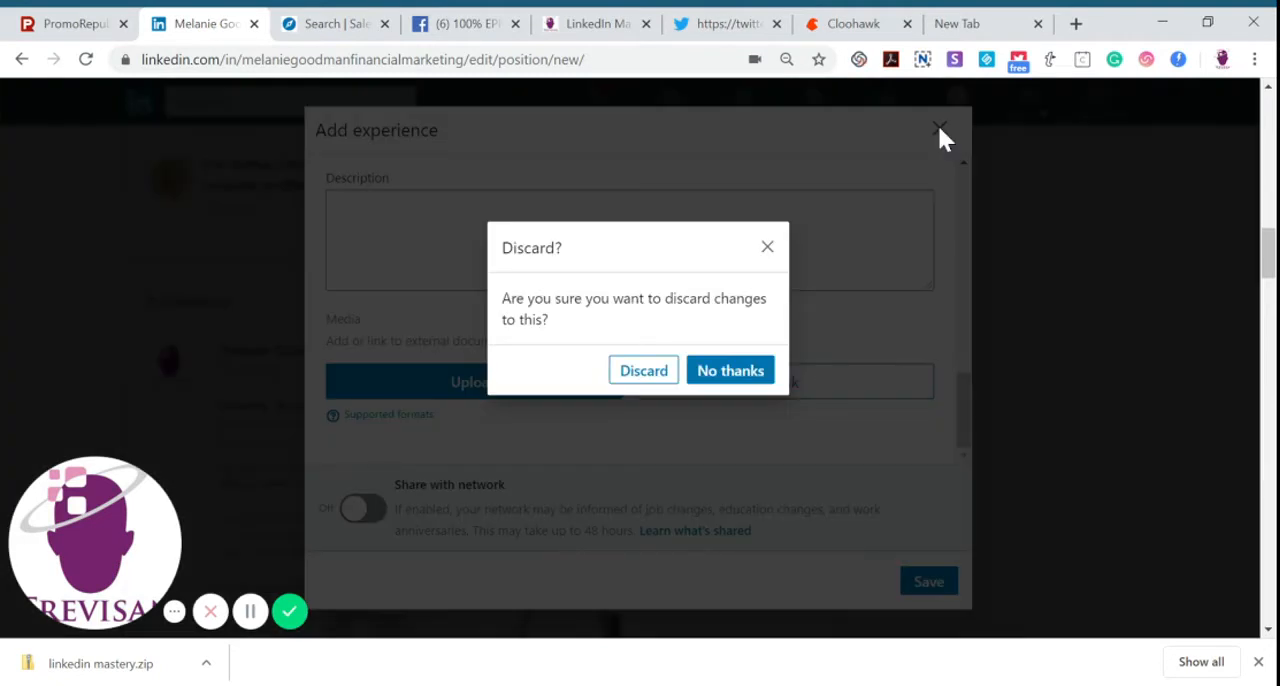
left_click(643, 384)
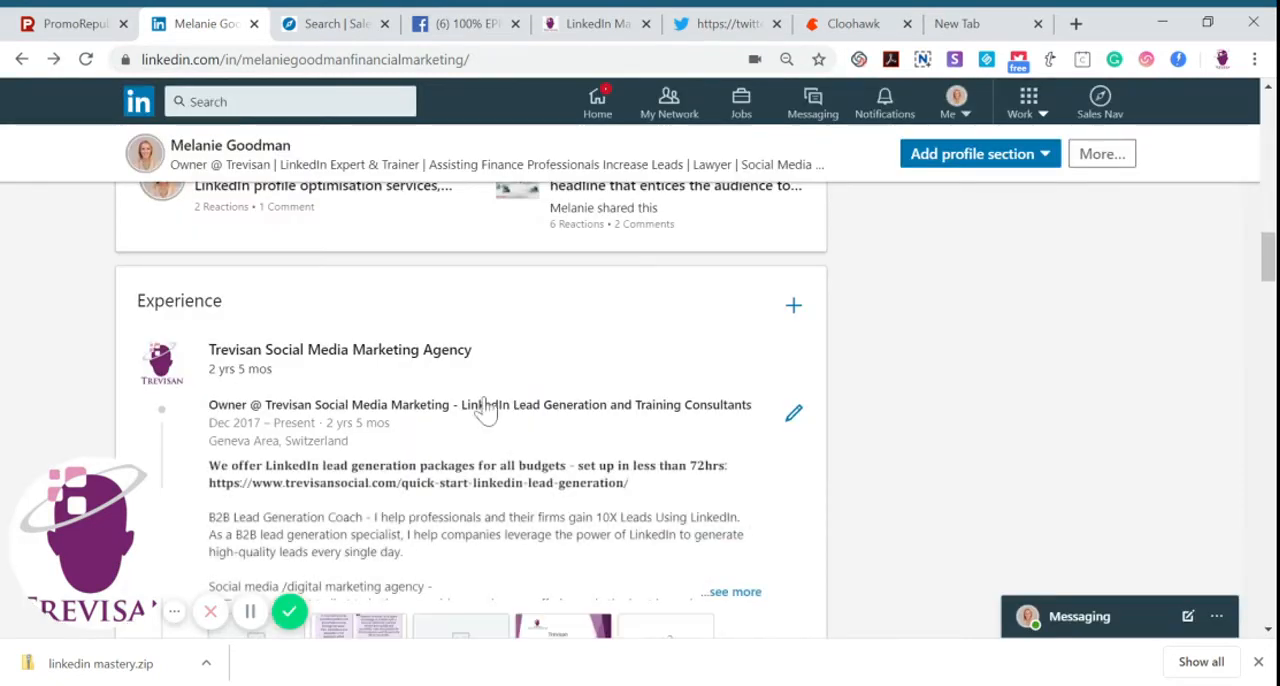
Try to reorder the Owner position under Trevisan Social Media Marketing Agency in the Experience section
scroll(1270, 258, "down", 2)
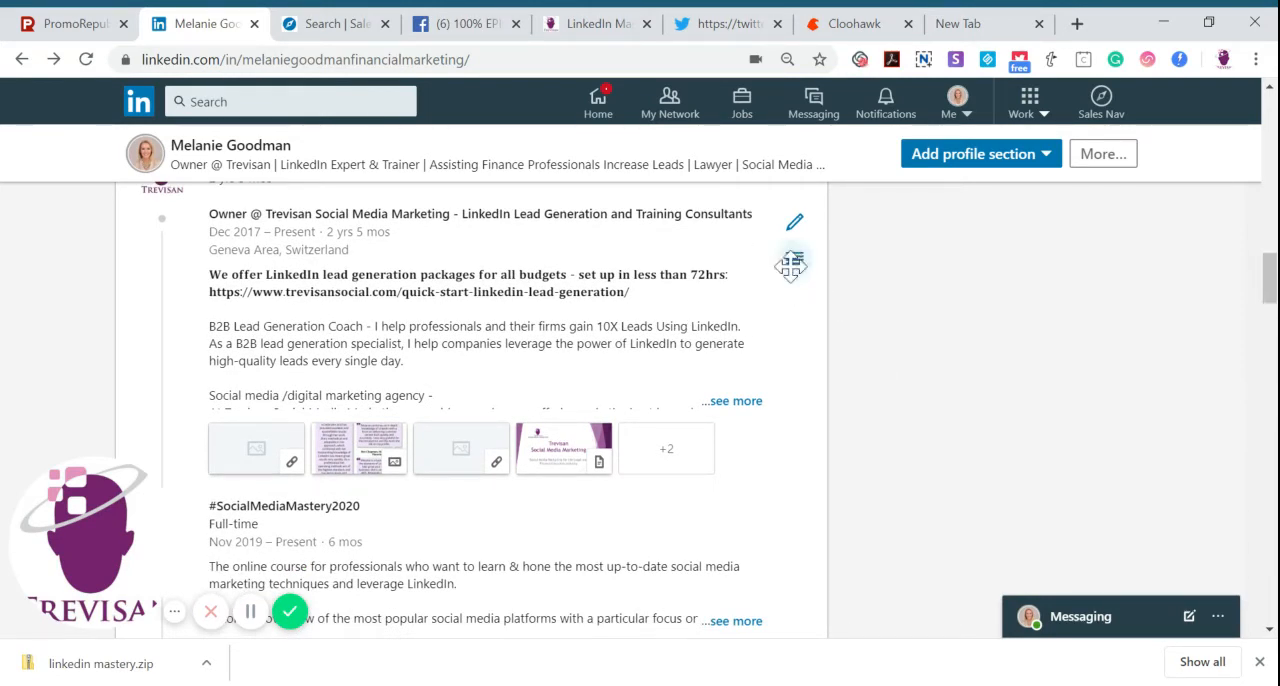
left_click_drag(797, 260, 749, 279)
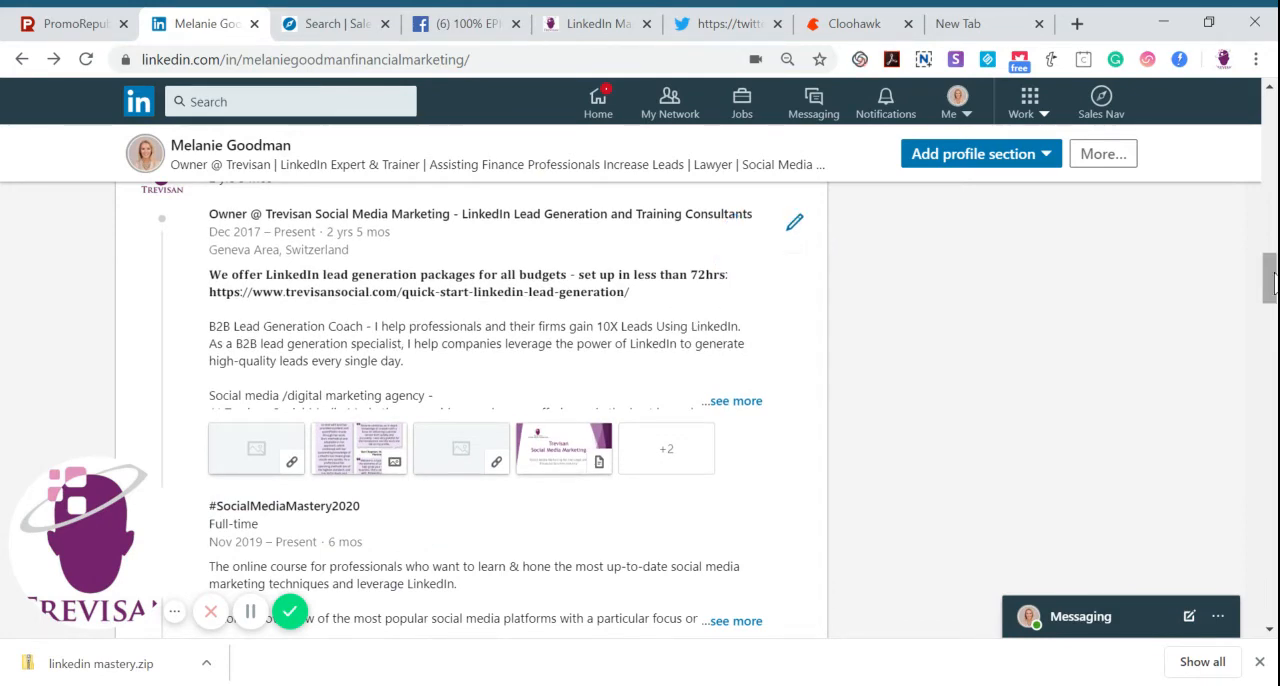
mouse_move(1270, 272)
left_mouse_down()
mouse_move(1270, 250)
mouse_move(1270, 261)
left_mouse_up()
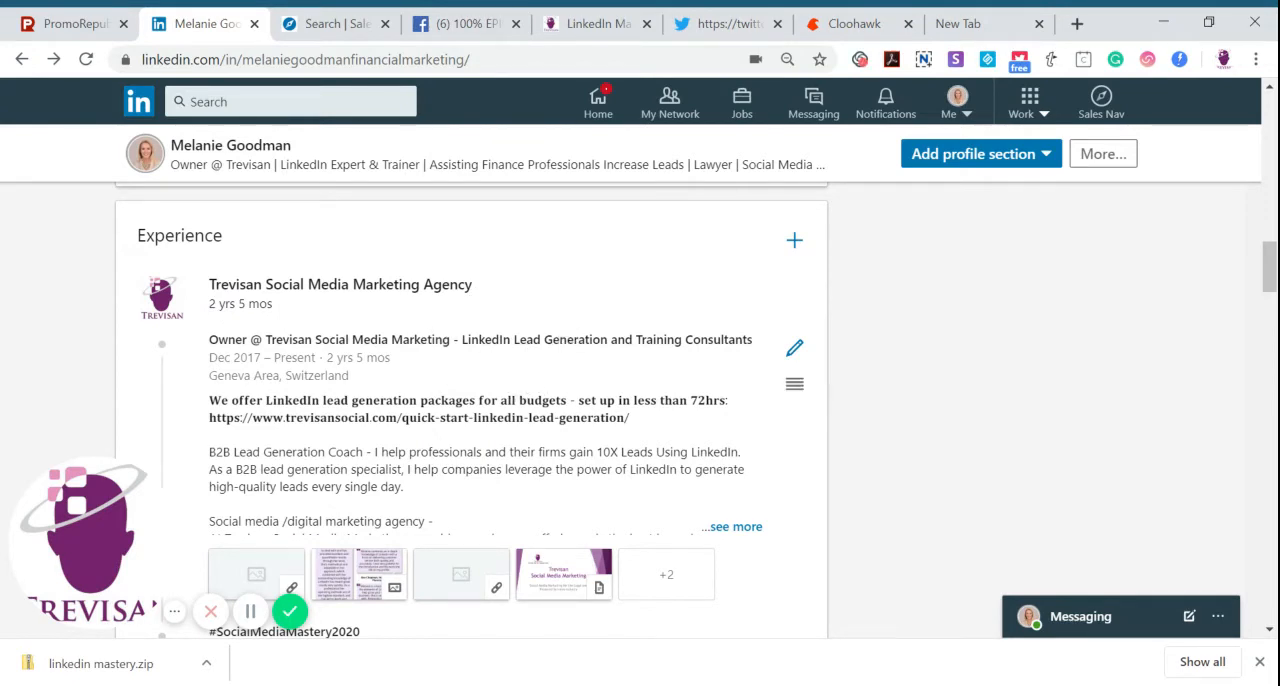
Start a new experience with the title "Wealth Manager" and the employment type Full-time
left_click(794, 242)
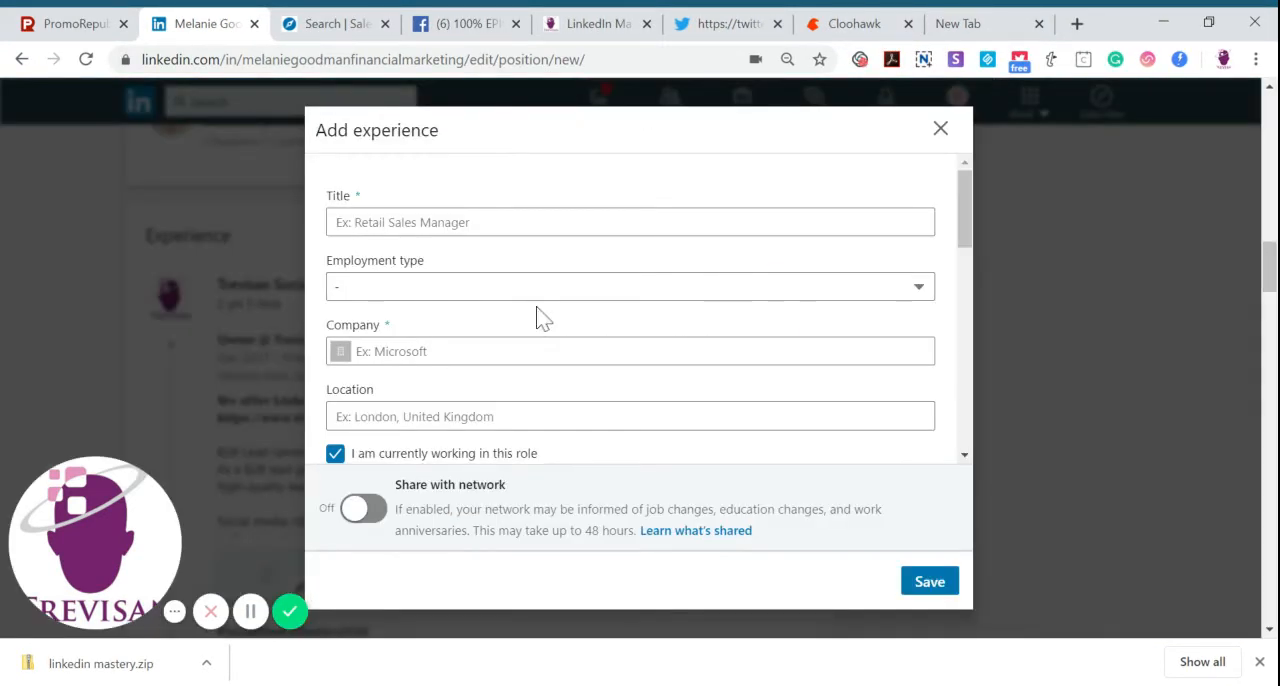
left_click(520, 222)
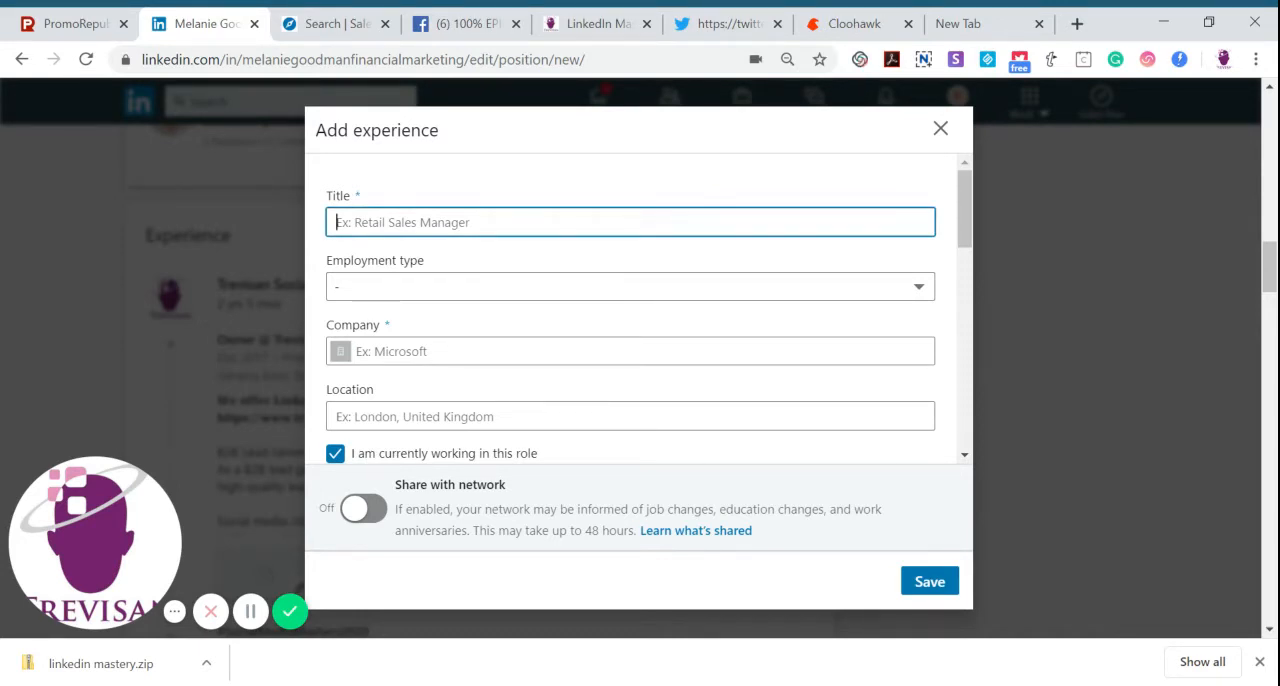
type("wealth manager")
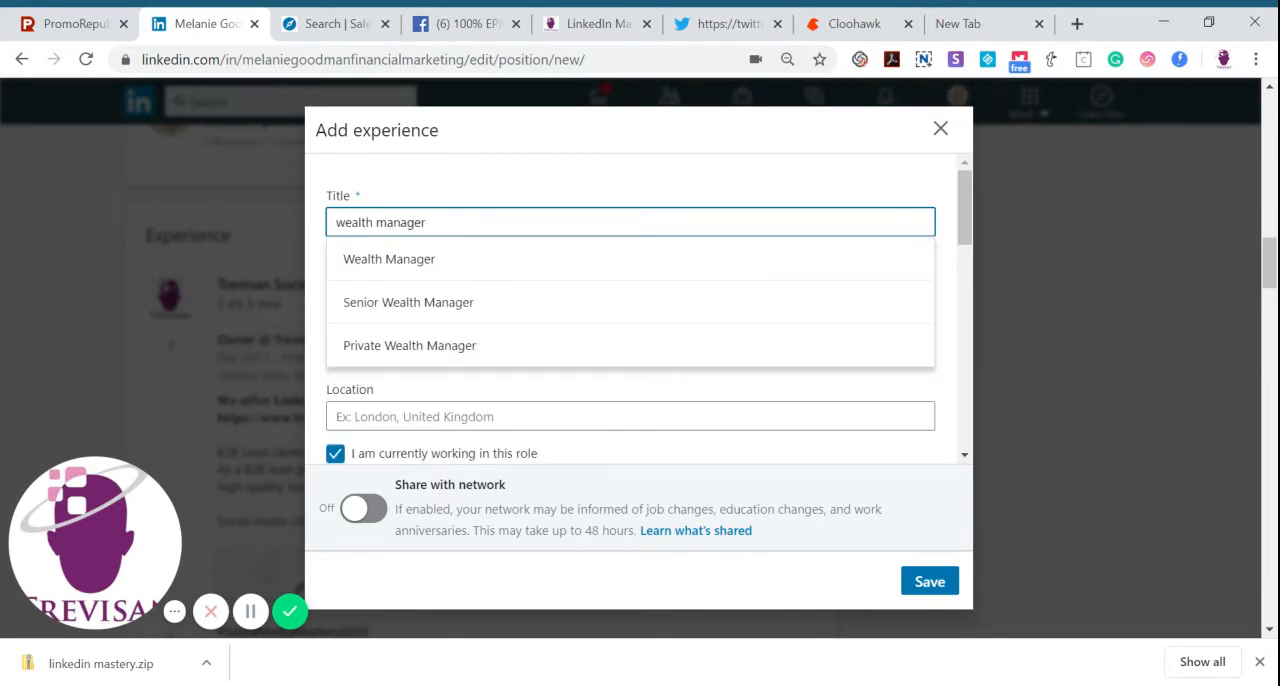
left_click(422, 268)
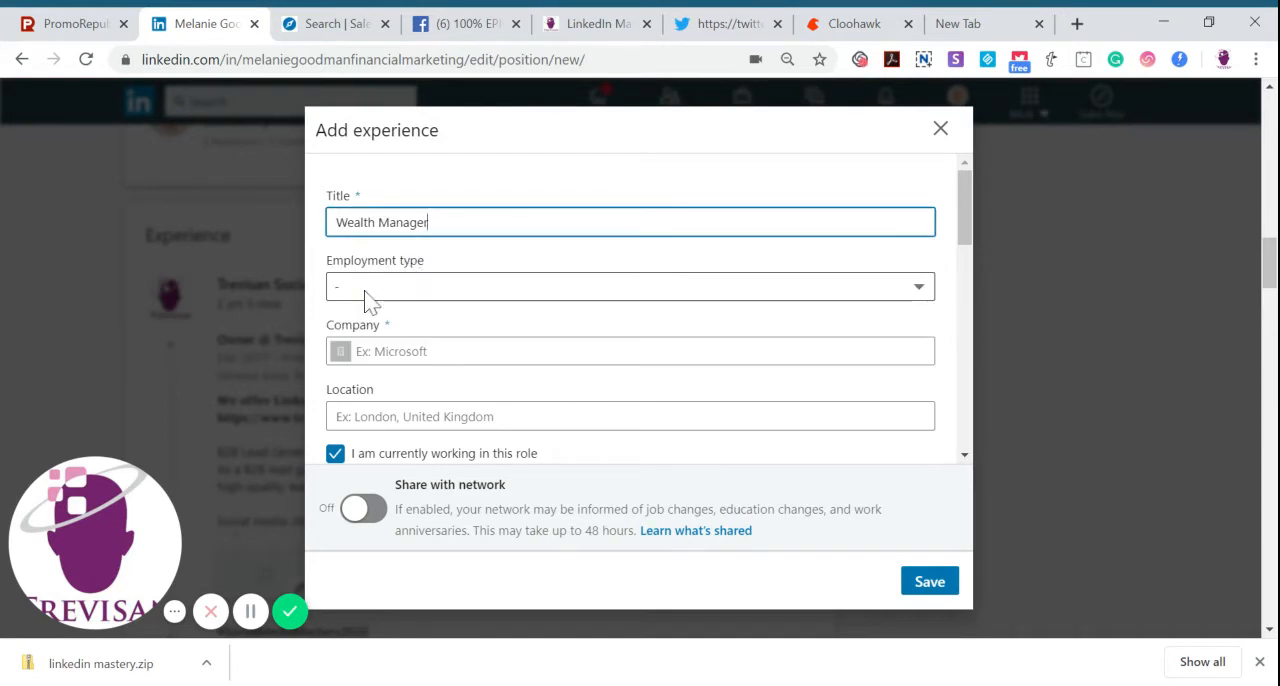
key("Tab")
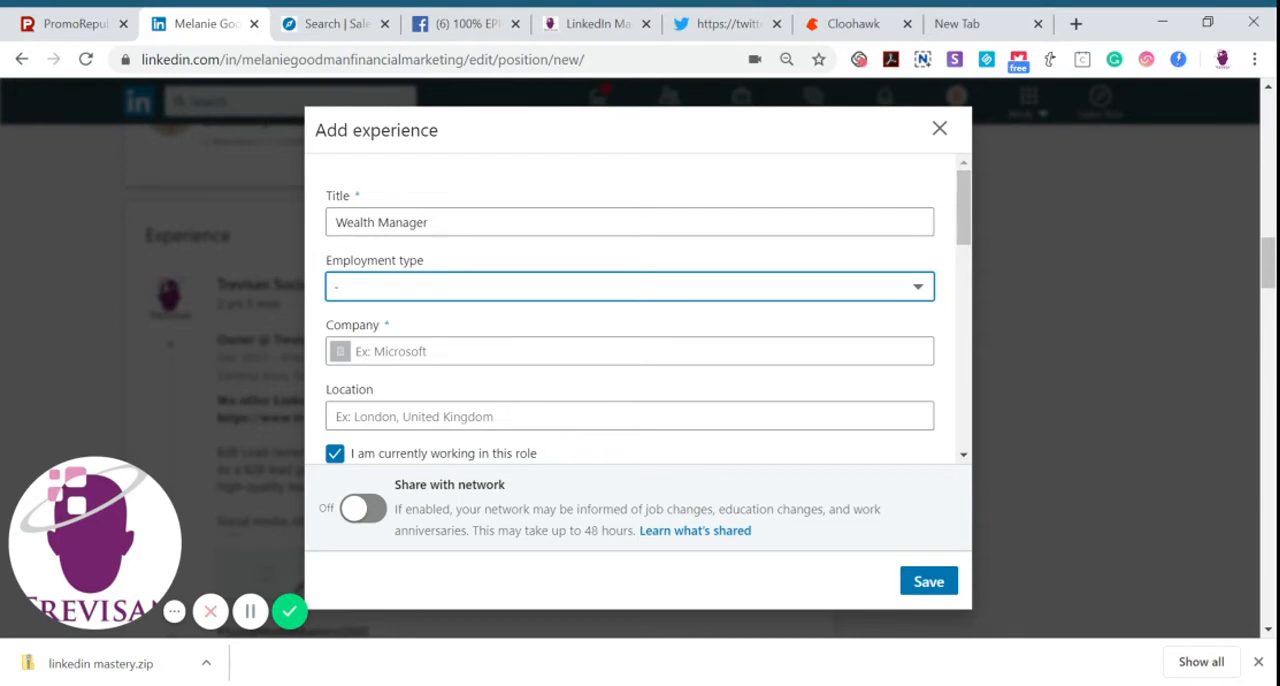
key("Down")
key("Tab")
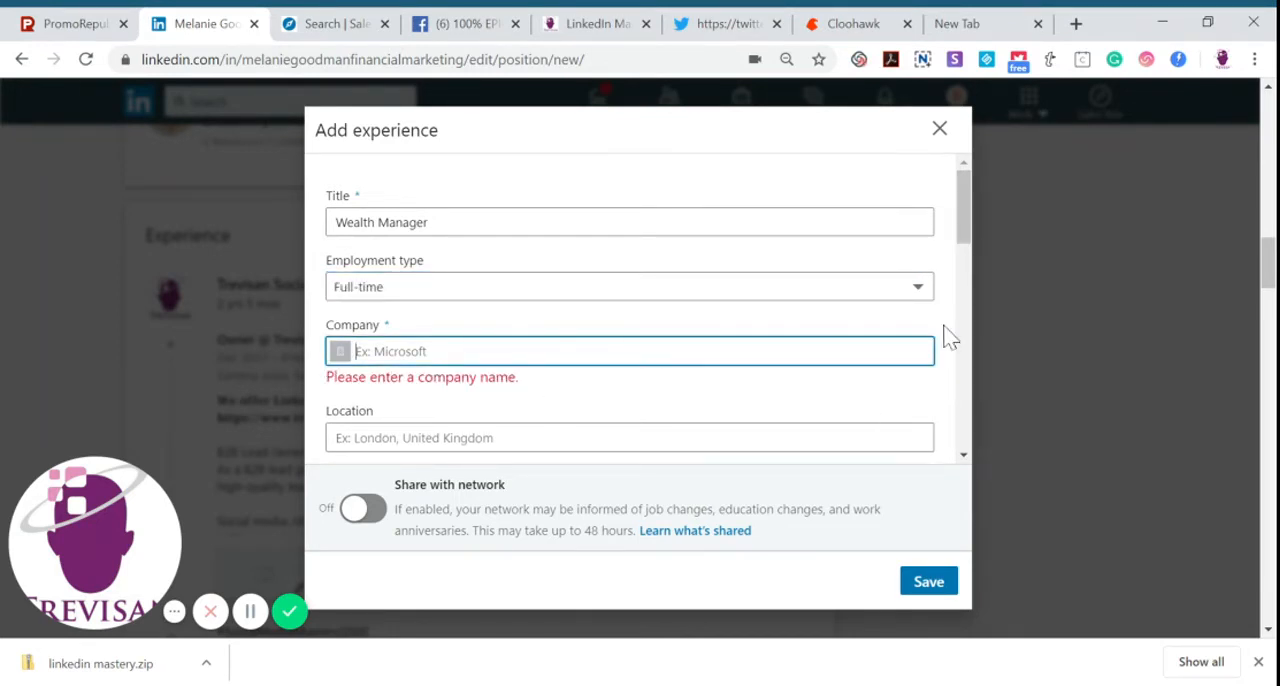
Go to the Description field of the Wealth Manager experience and discard the entry without saving
left_click_drag(968, 237, 968, 435)
left_click(337, 255)
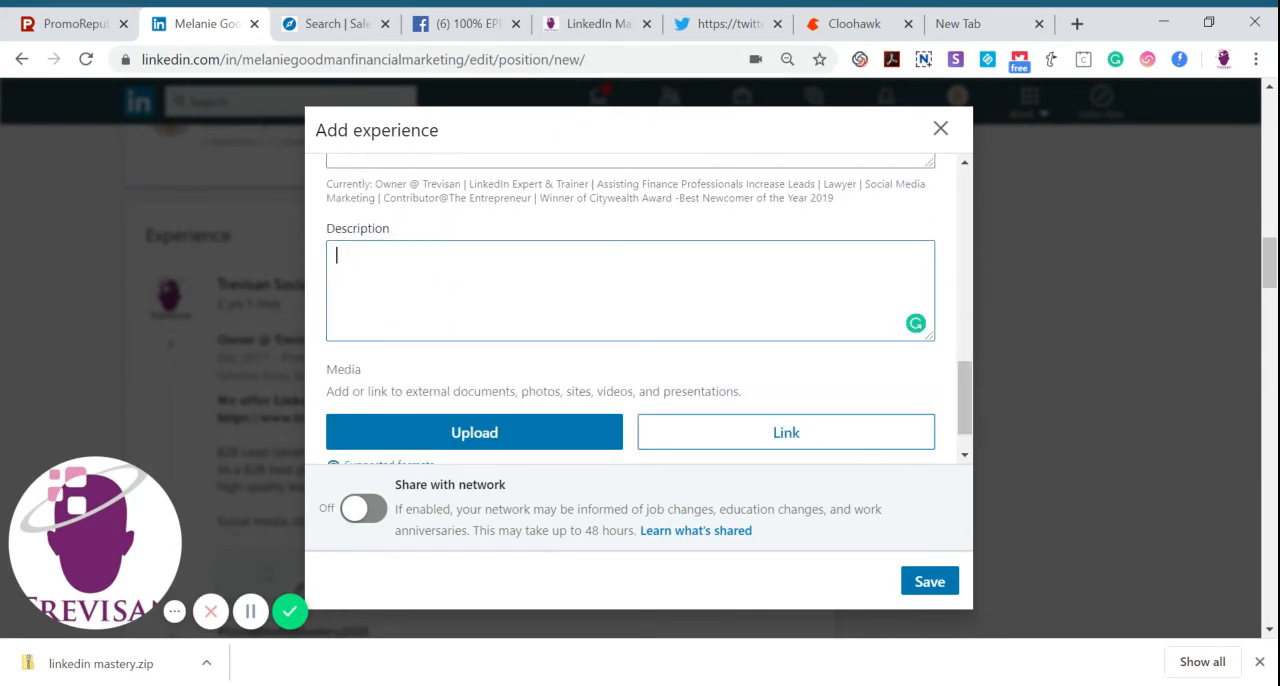
left_click(941, 130)
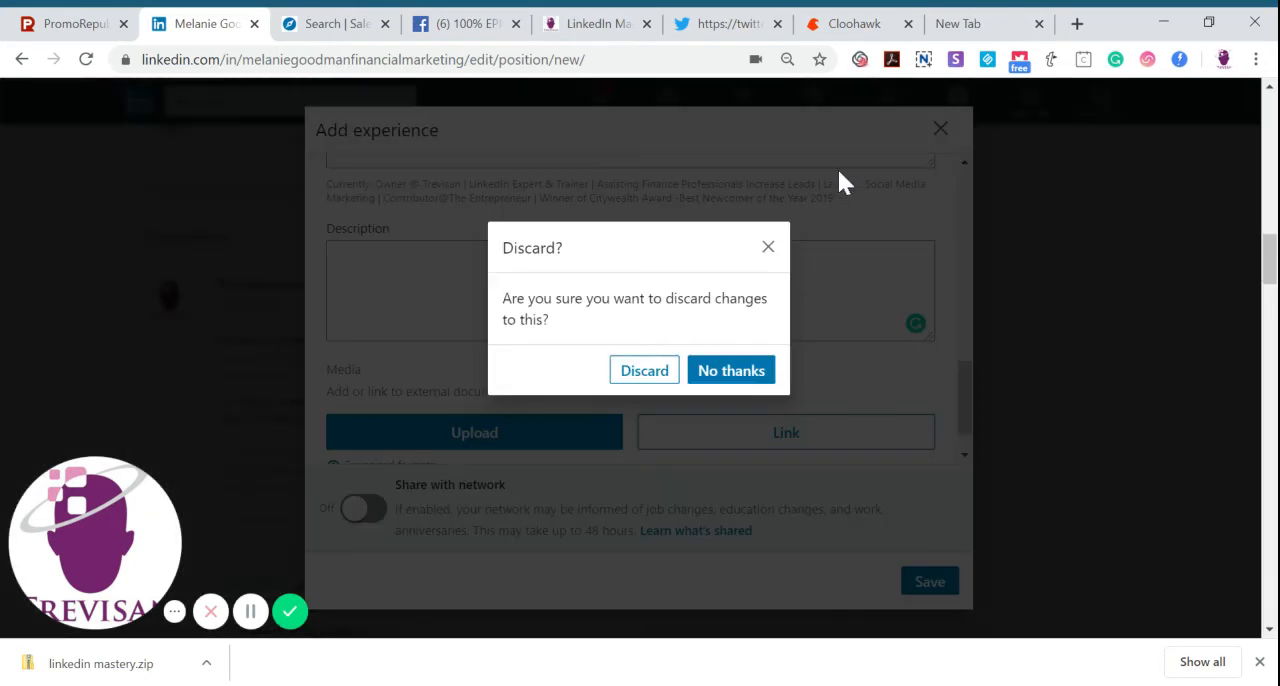
left_click(640, 374)
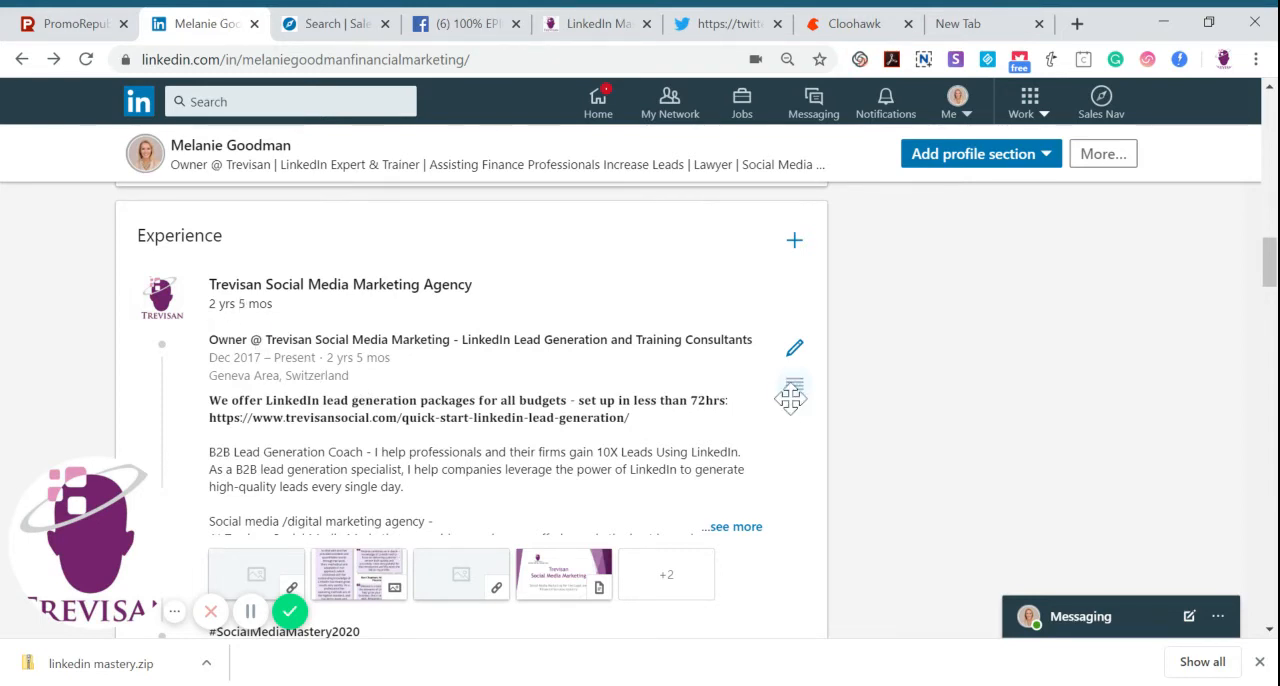
Examine the positions grouped under Trevisan Social Media Marketing Agency, highlighting the "Host at The Link Tank" title and checking the Owner position's reorder handle
scroll(470, 400, "down", 1)
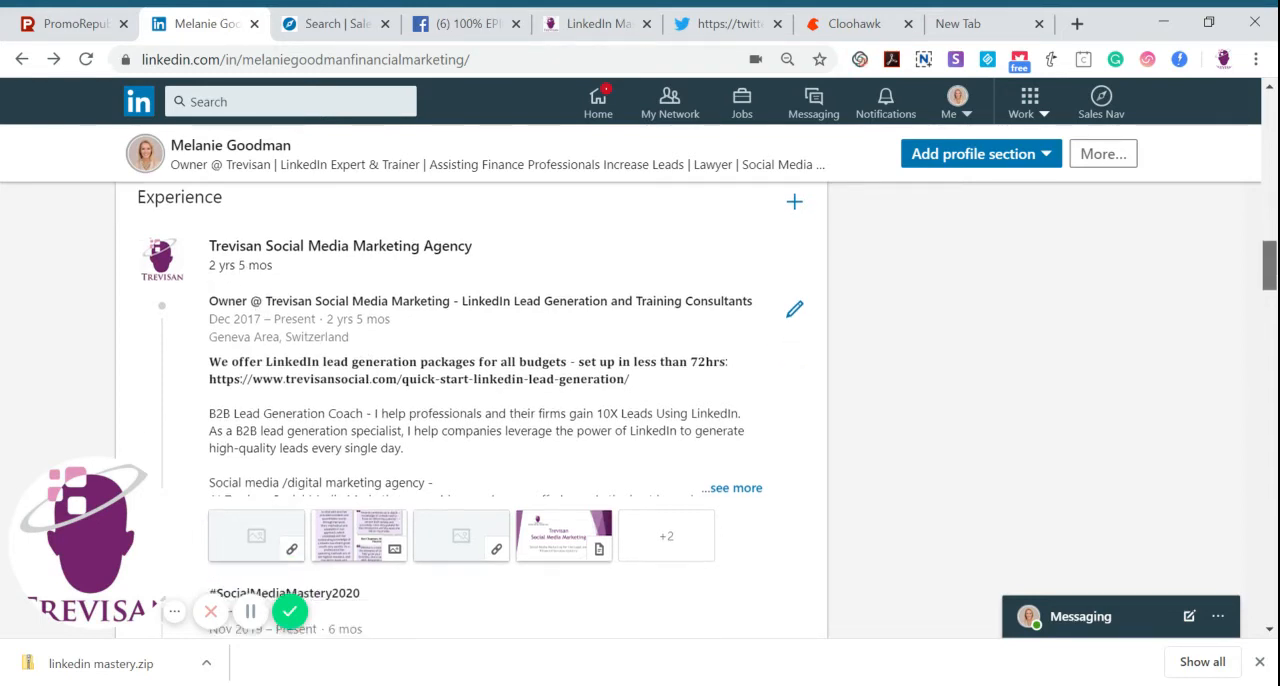
scroll(470, 400, "down", 3)
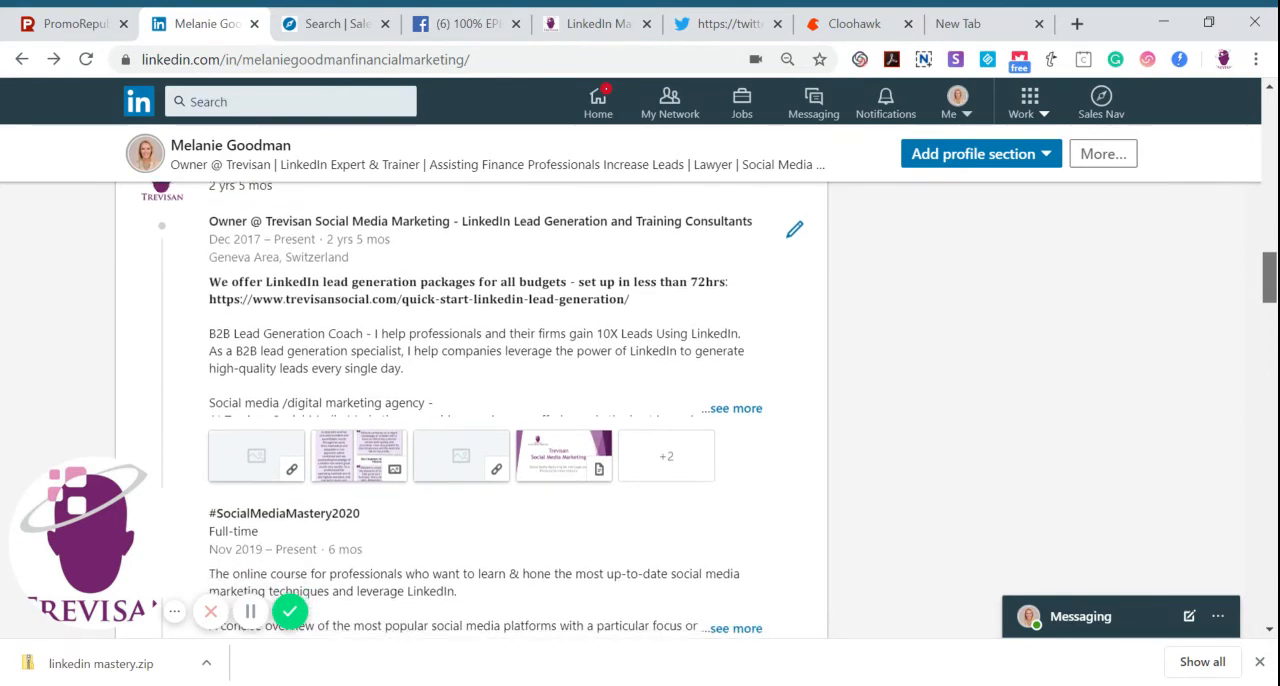
mouse_move(1270, 279)
left_mouse_down()
mouse_move(1270, 296)
mouse_move(1269, 229)
mouse_move(1272, 262)
left_mouse_up()
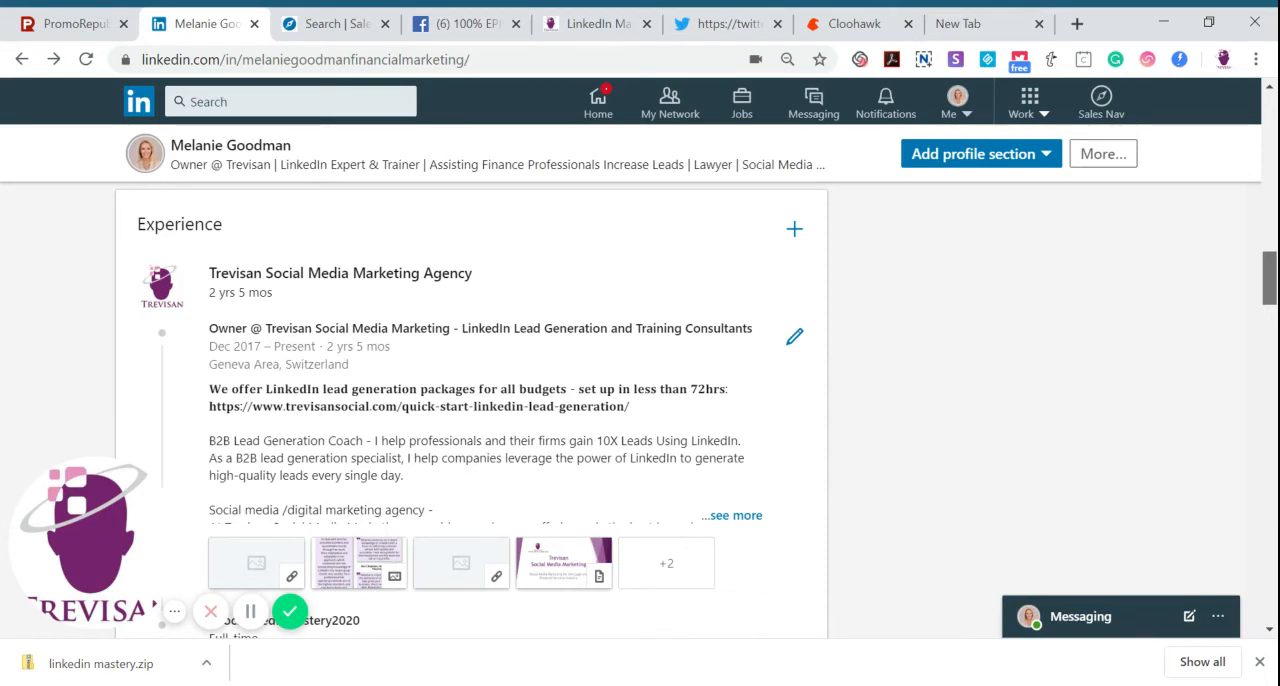
left_click_drag(1270, 277, 1270, 282)
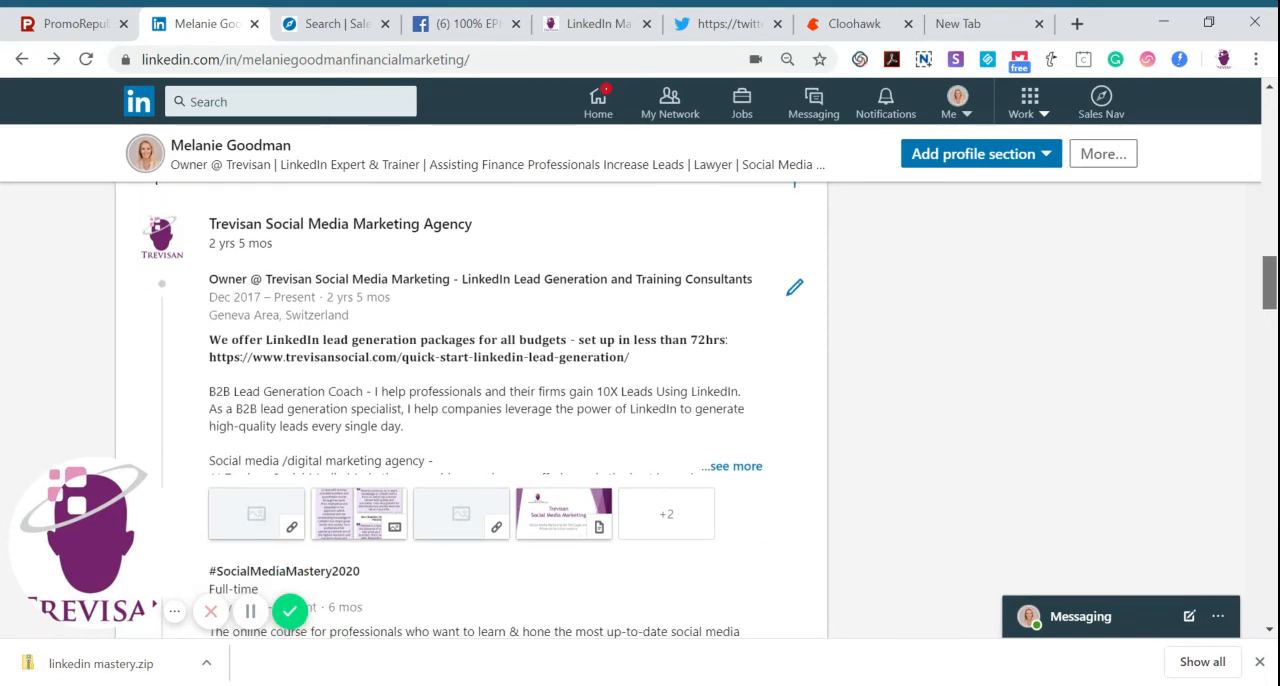
left_click_drag(1270, 283, 1270, 329)
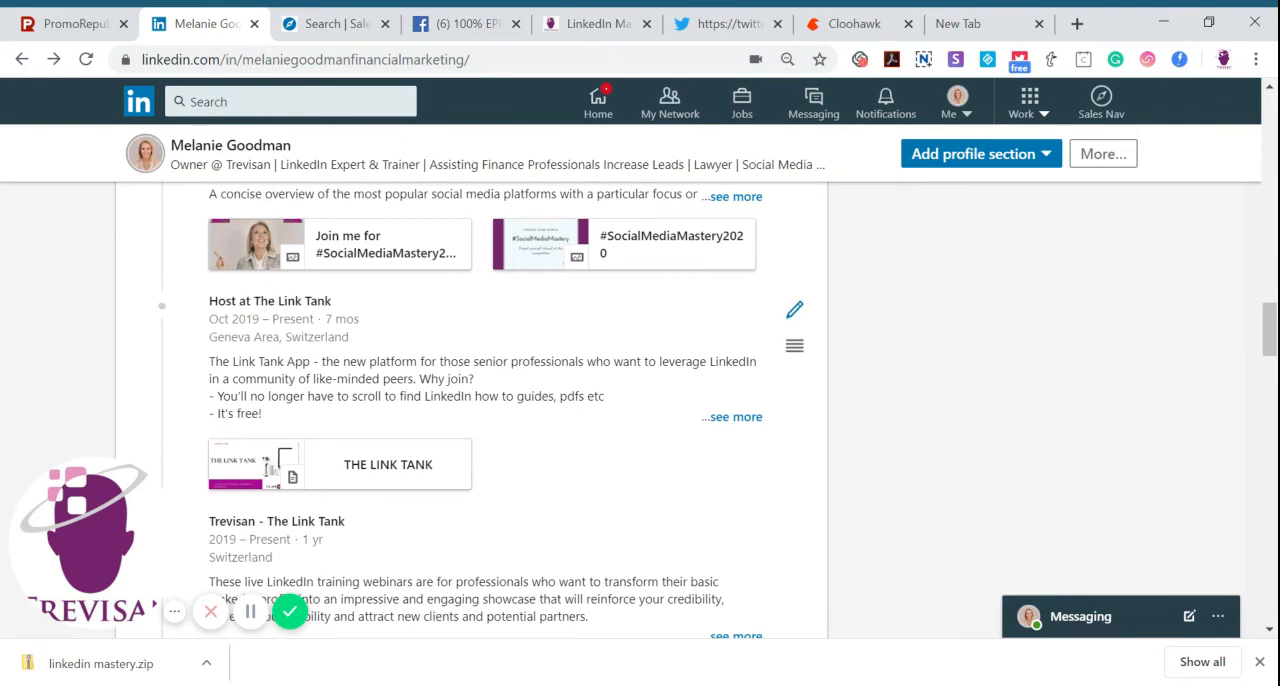
left_click_drag(209, 300, 372, 313)
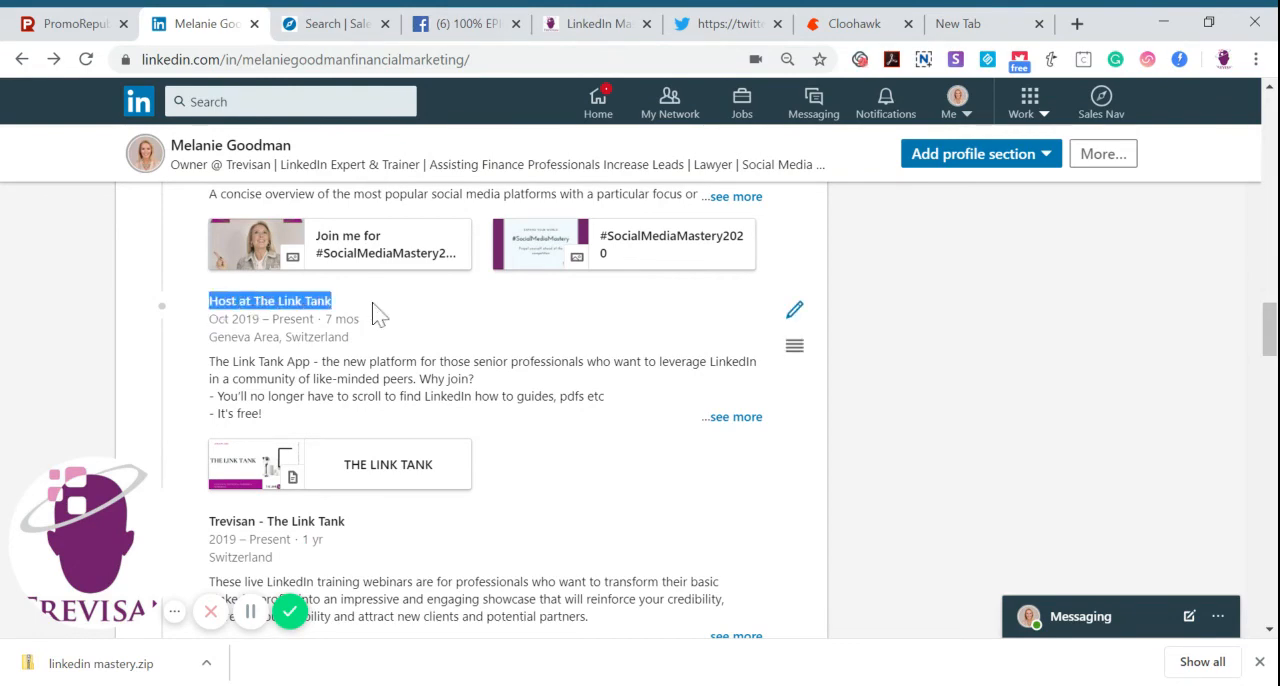
left_click_drag(1270, 330, 1272, 297)
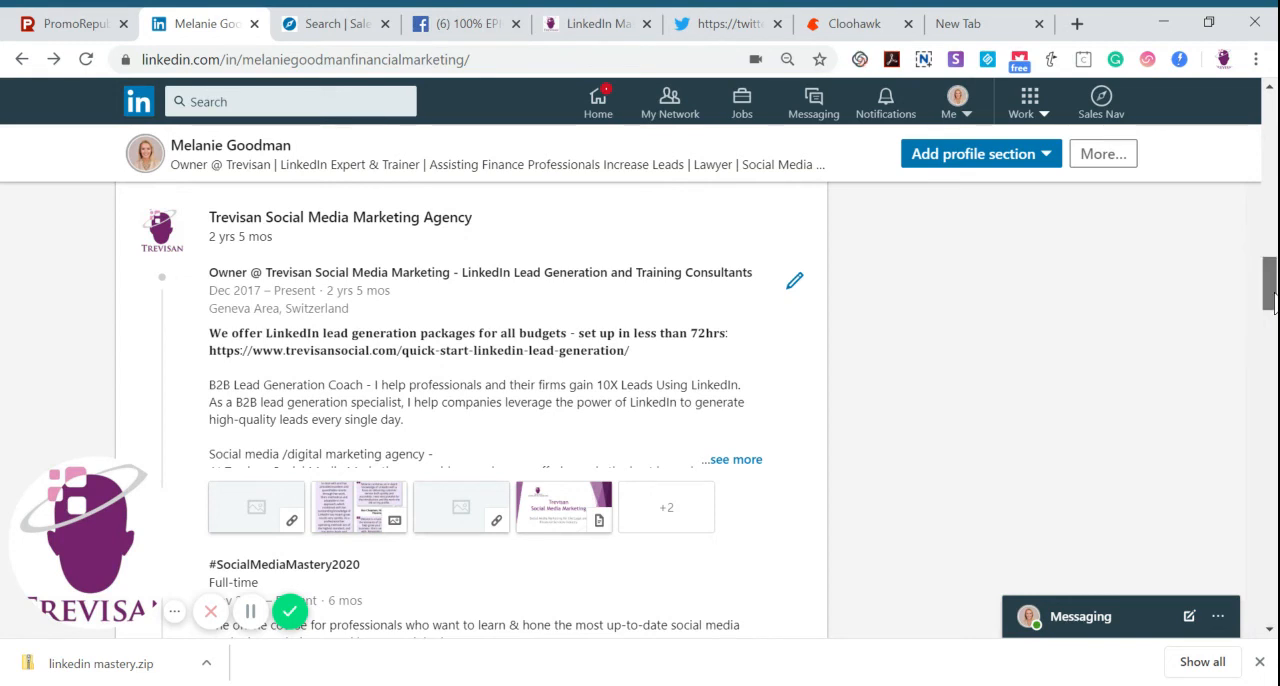
left_click_drag(1274, 294, 1274, 293)
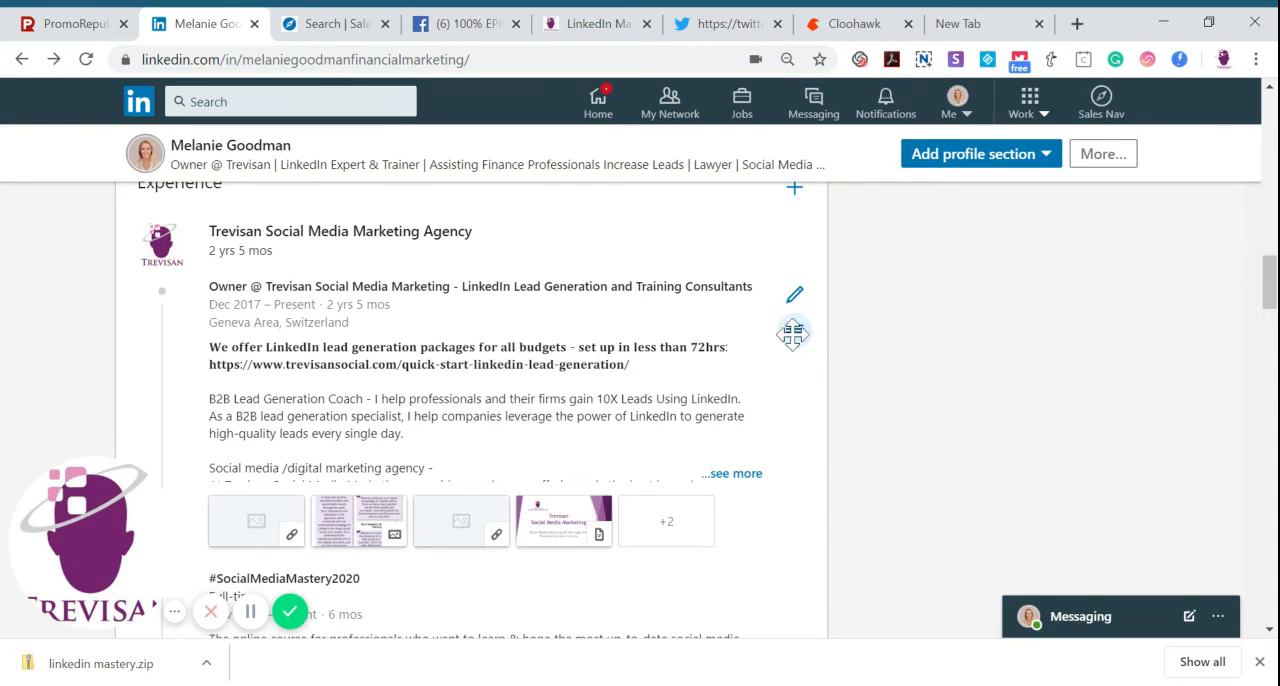
mouse_move(792, 334)
left_mouse_down()
mouse_move(780, 571)
mouse_move(806, 354)
left_mouse_up()
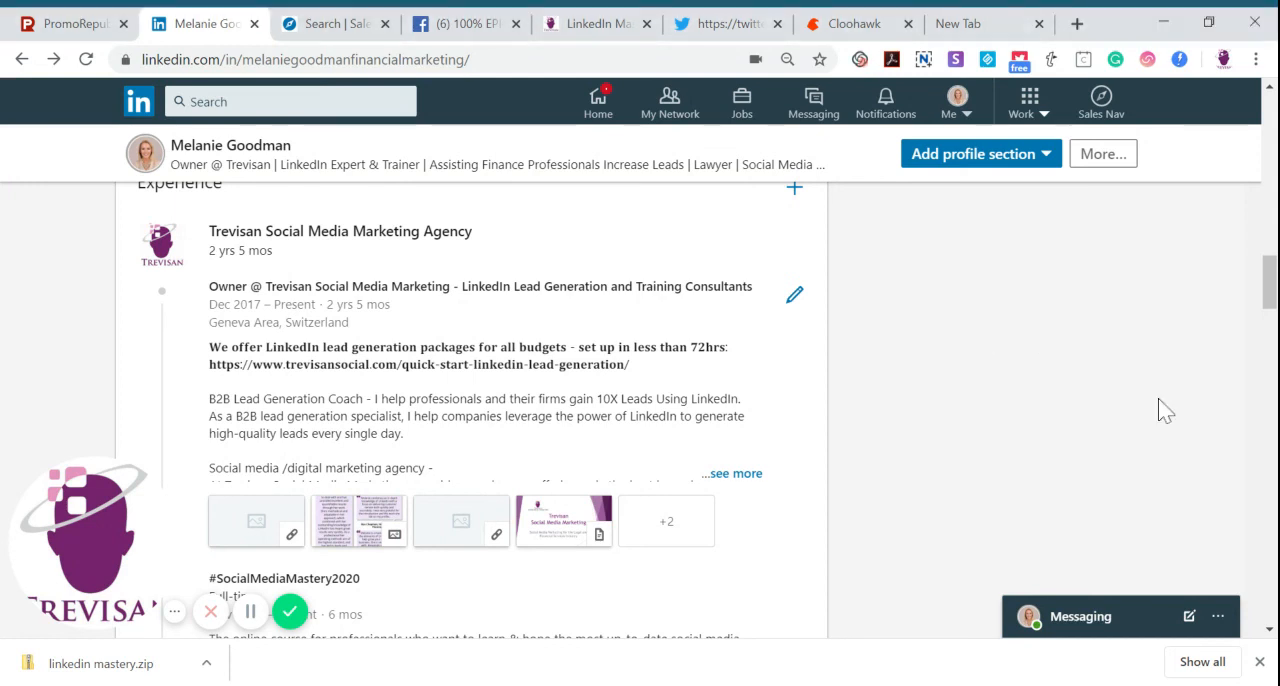
scroll(1271, 305, "down", 2)
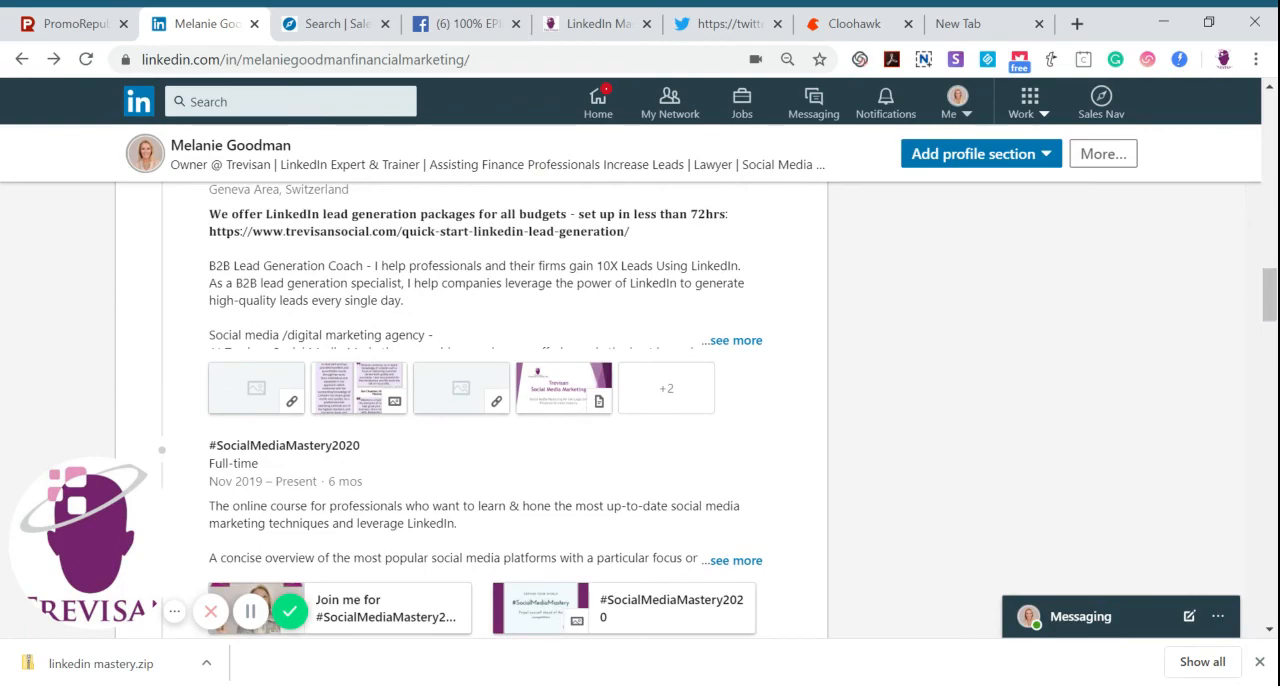